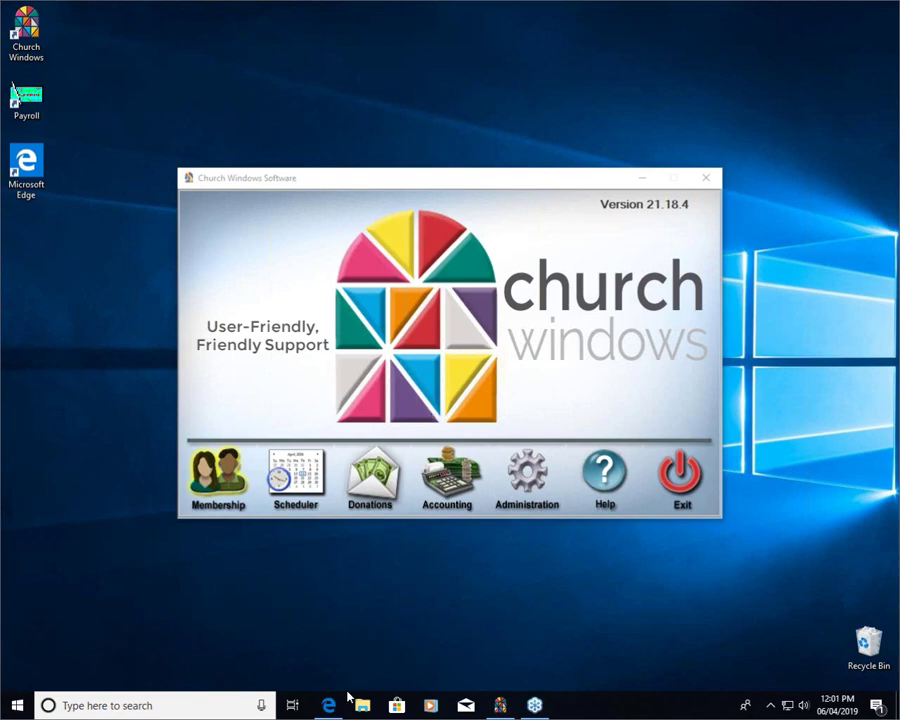
Switch to Microsoft Edge and review the website's search results for no attendance, leaving the browser minimized.
left_click(328, 705)
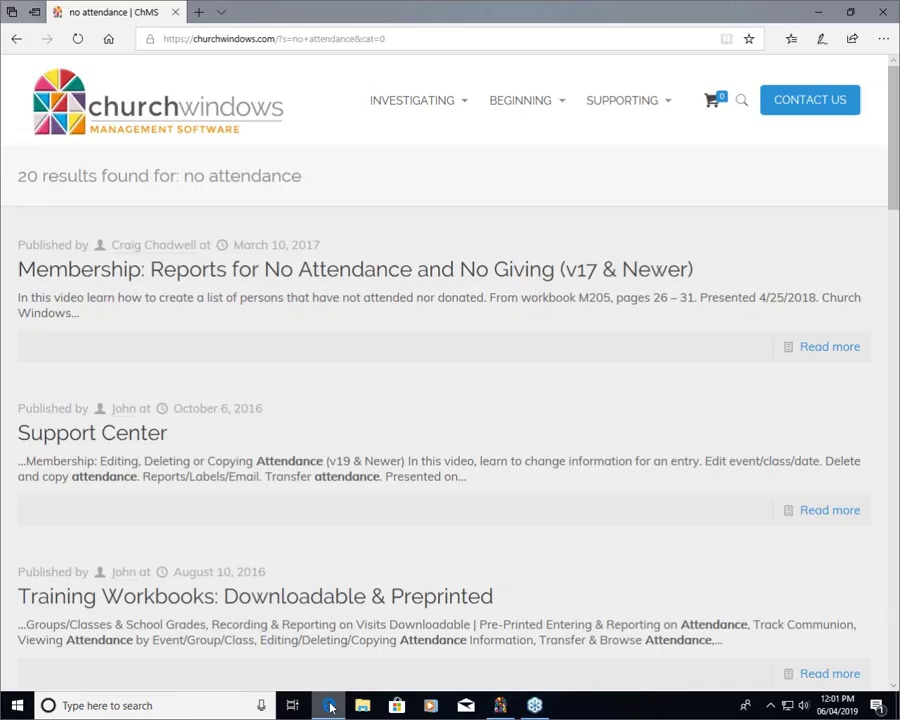
mouse_move(400, 176)
mouse_move(619, 104)
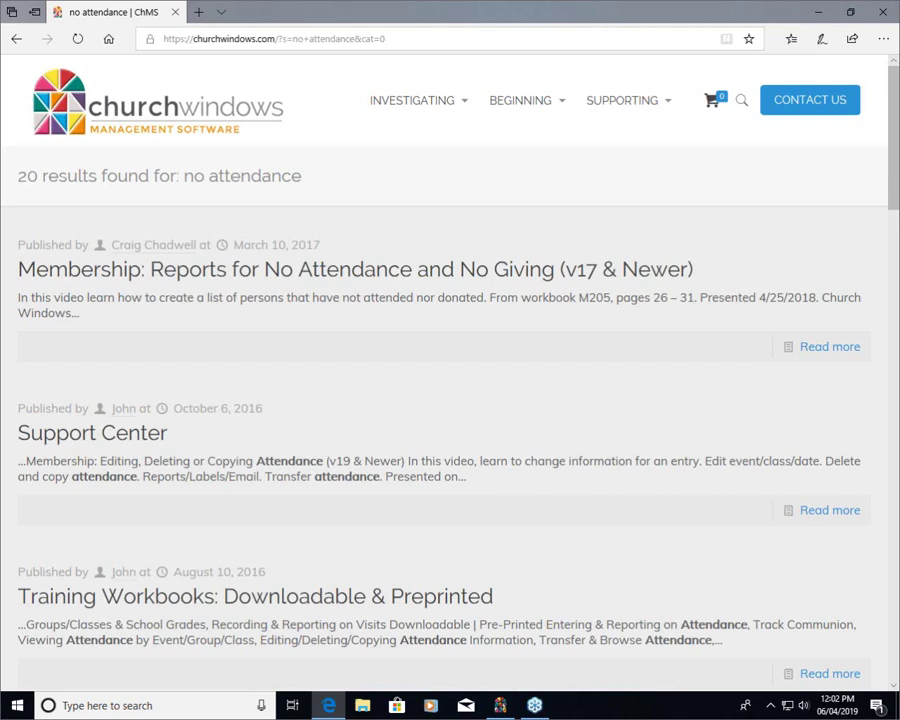
left_click(812, 14)
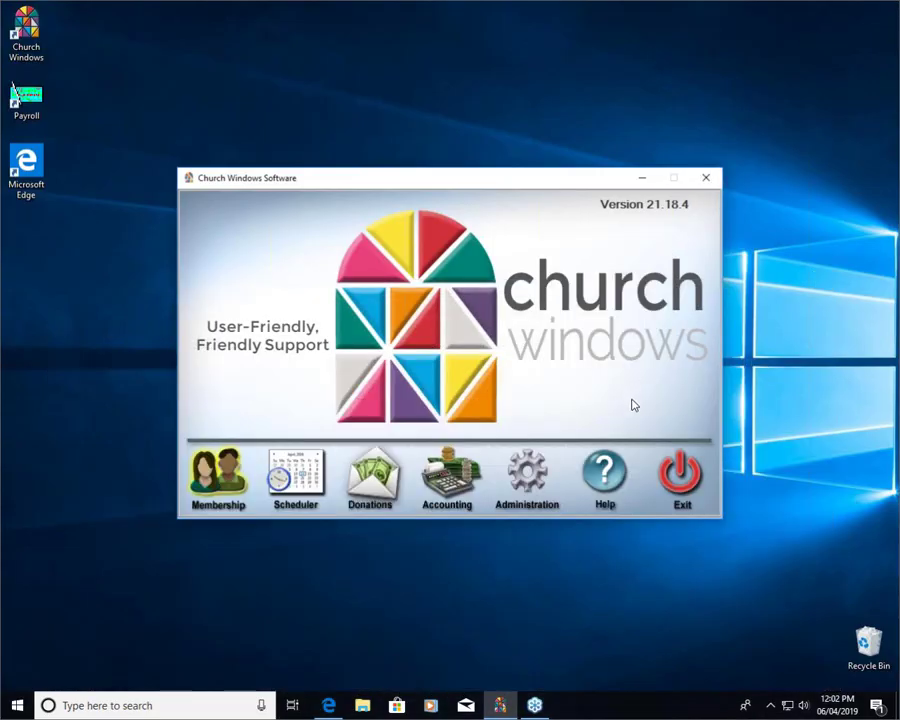
Switch to the Church Windows Membership module and open the Reports/Directory/Export selection.
left_click(242, 489)
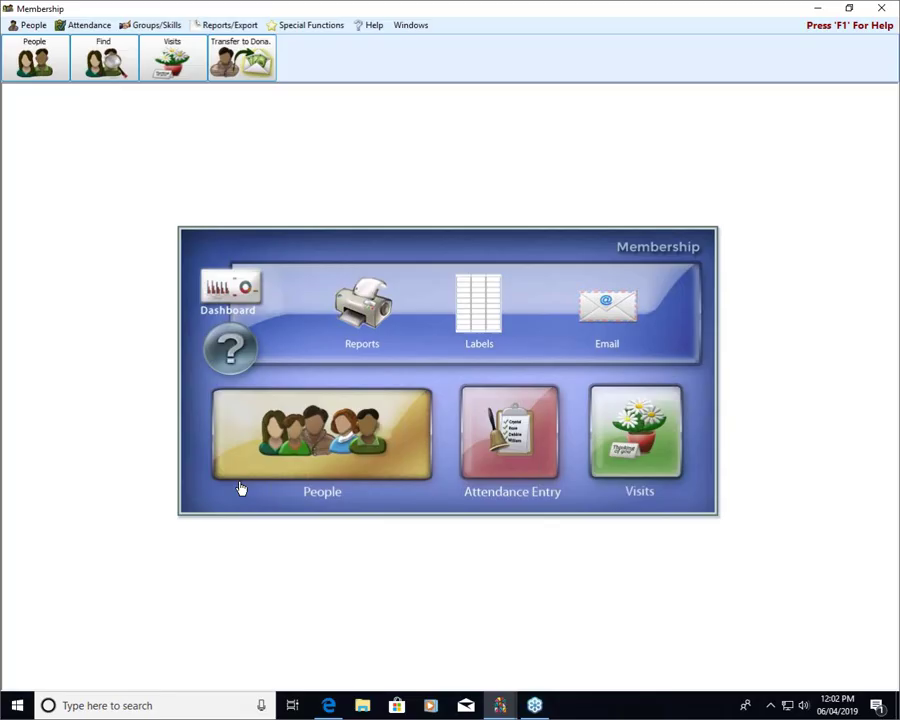
left_click(228, 25)
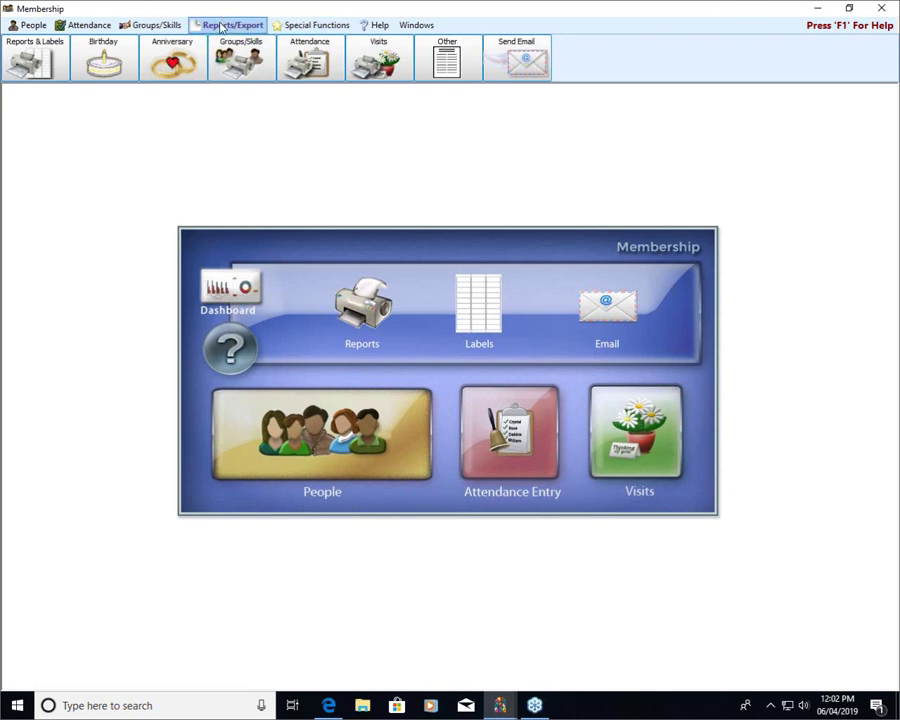
left_click(43, 66)
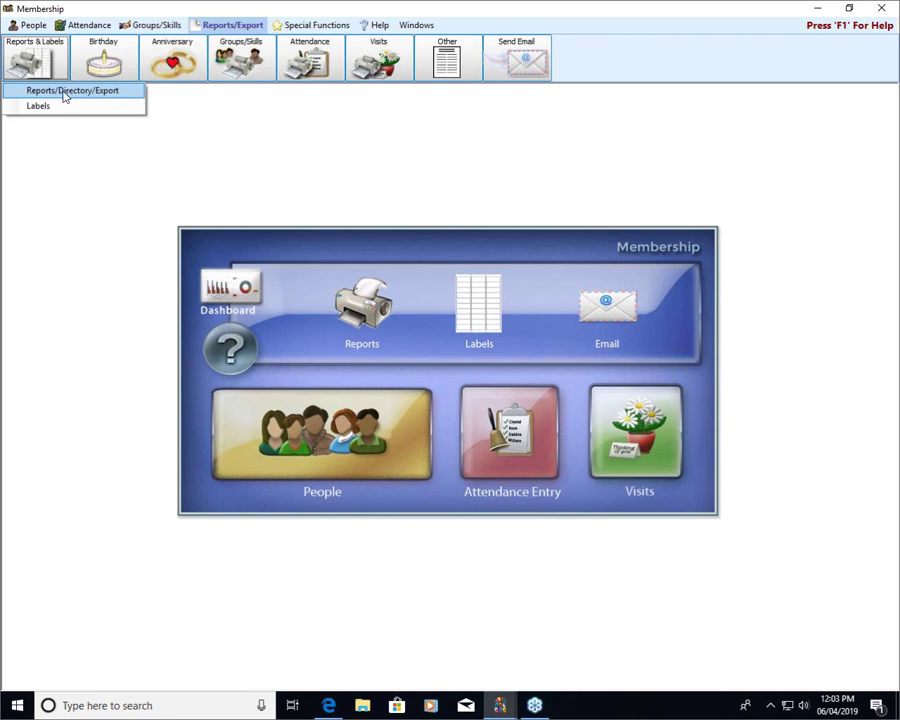
left_click(66, 92)
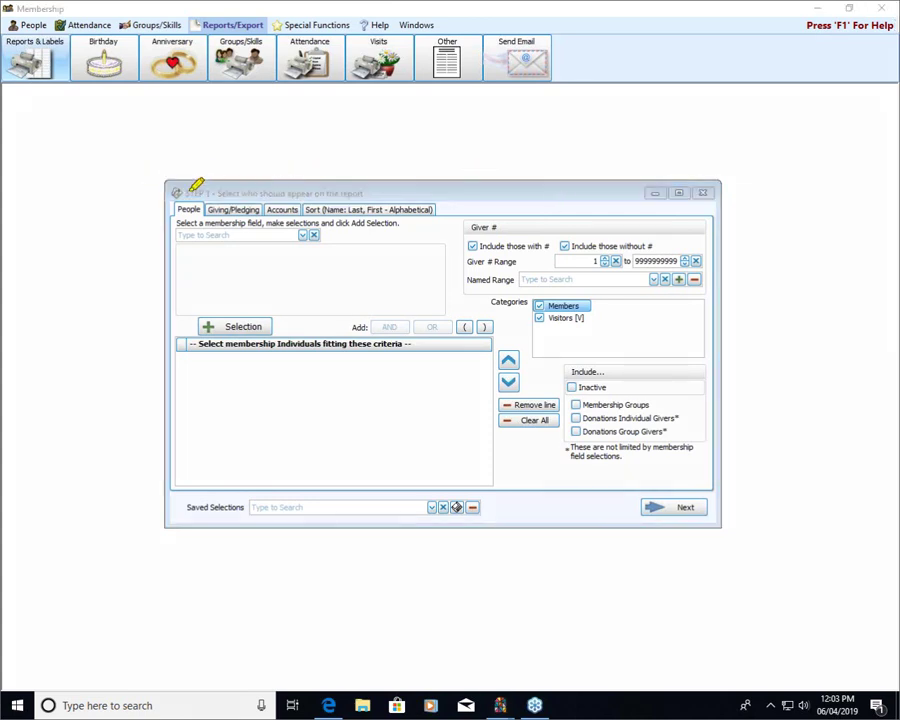
mouse_move(226, 183)
left_mouse_down()
mouse_move(364, 181)
mouse_move(356, 209)
left_mouse_up()
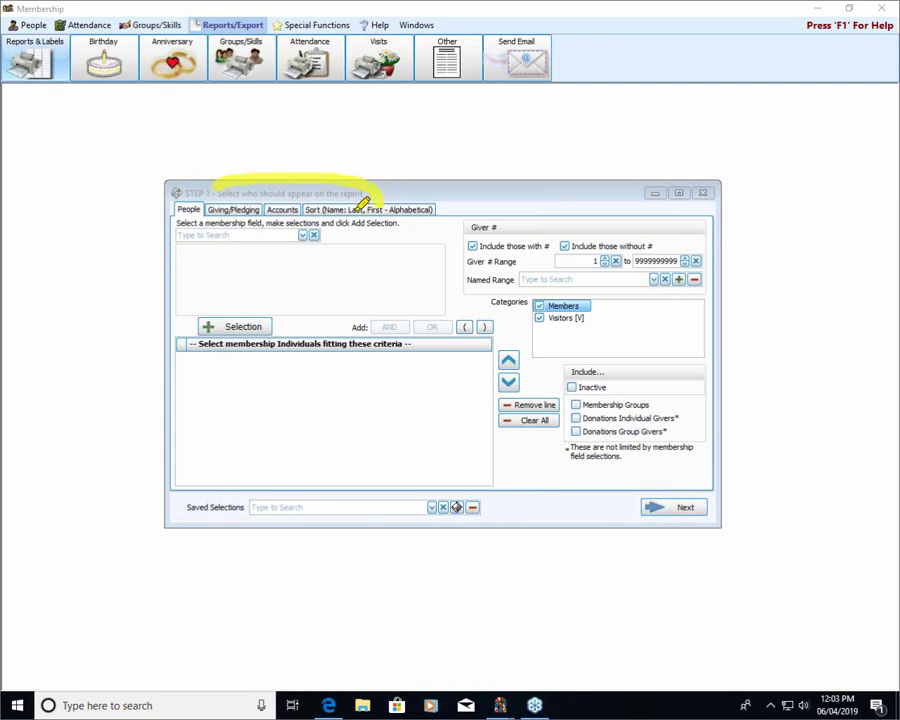
left_click_drag(215, 205, 392, 205)
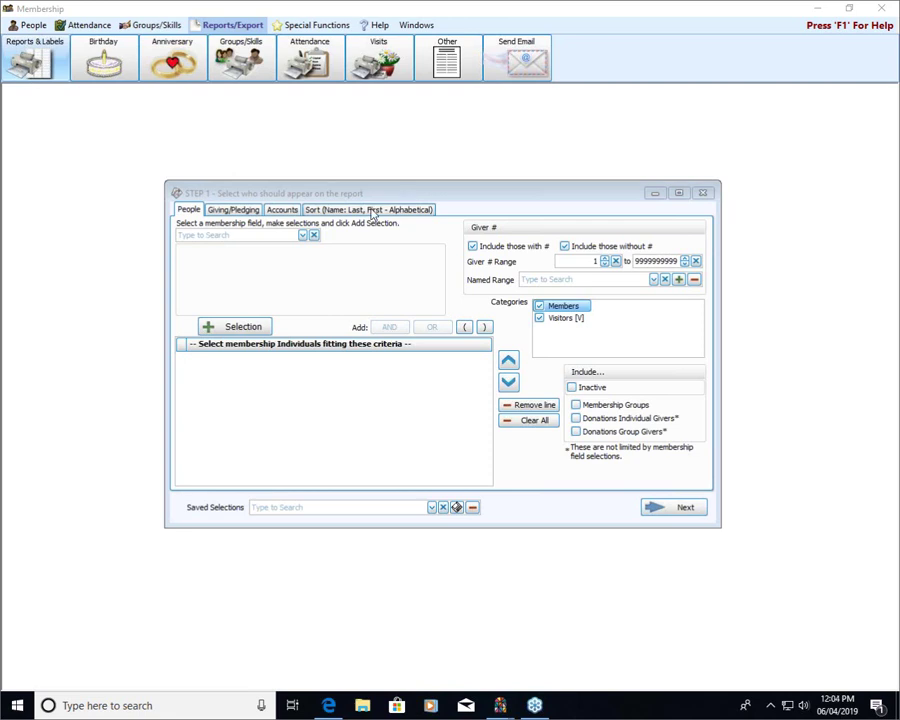
Choose [Attendance] as the membership field for the report's people criteria.
left_click(290, 236)
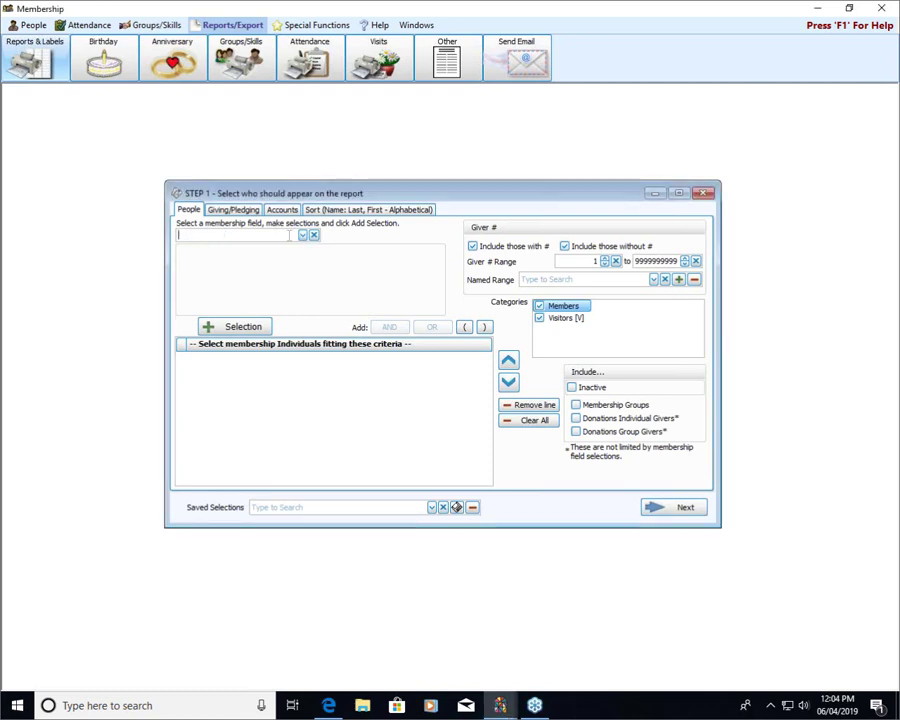
type("a")
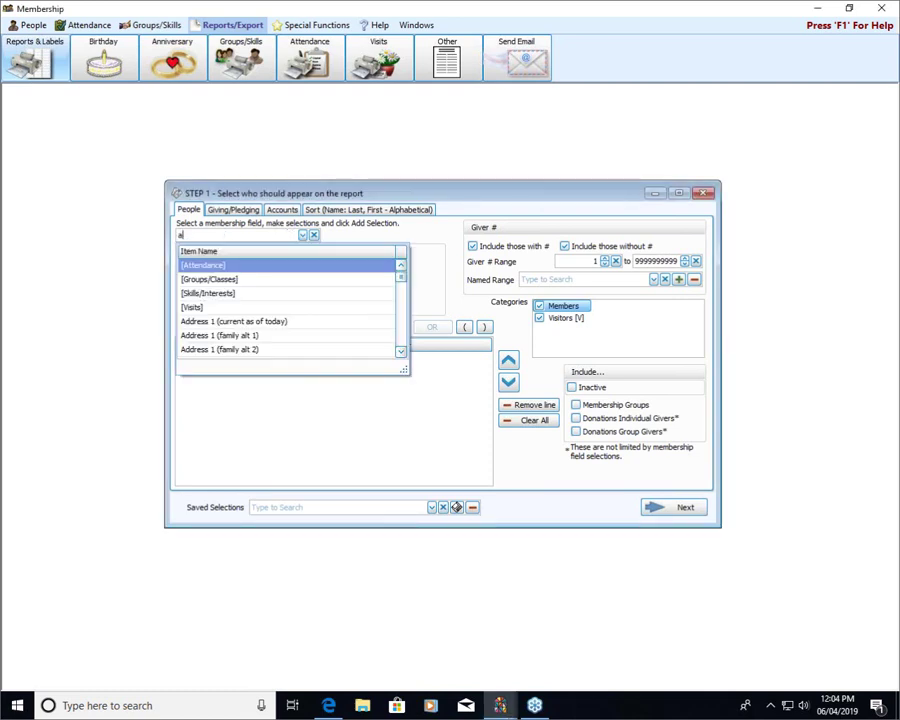
type("tt")
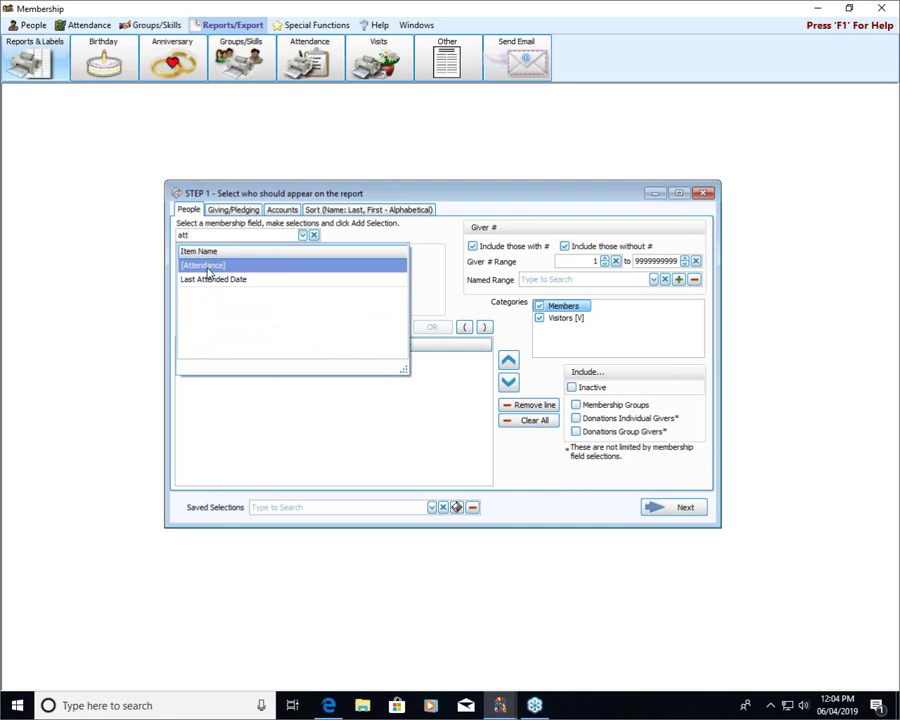
left_click(208, 266)
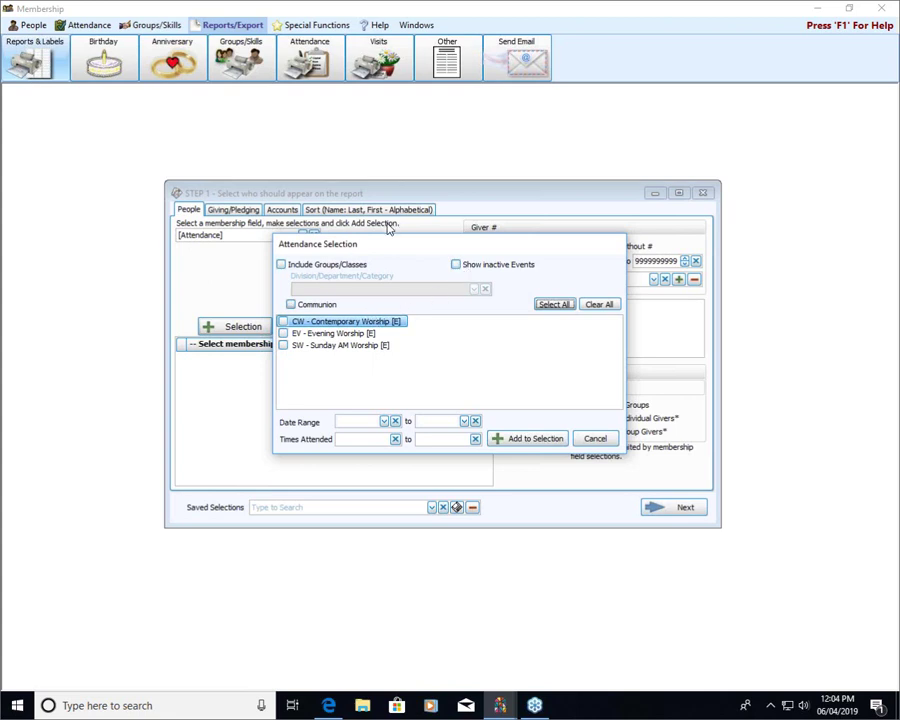
Add an attendance criterion for SW - Sunday AM Worship from 01/01/2019 to 03/31/2019 with times attended 0 to 0.
left_click(283, 346)
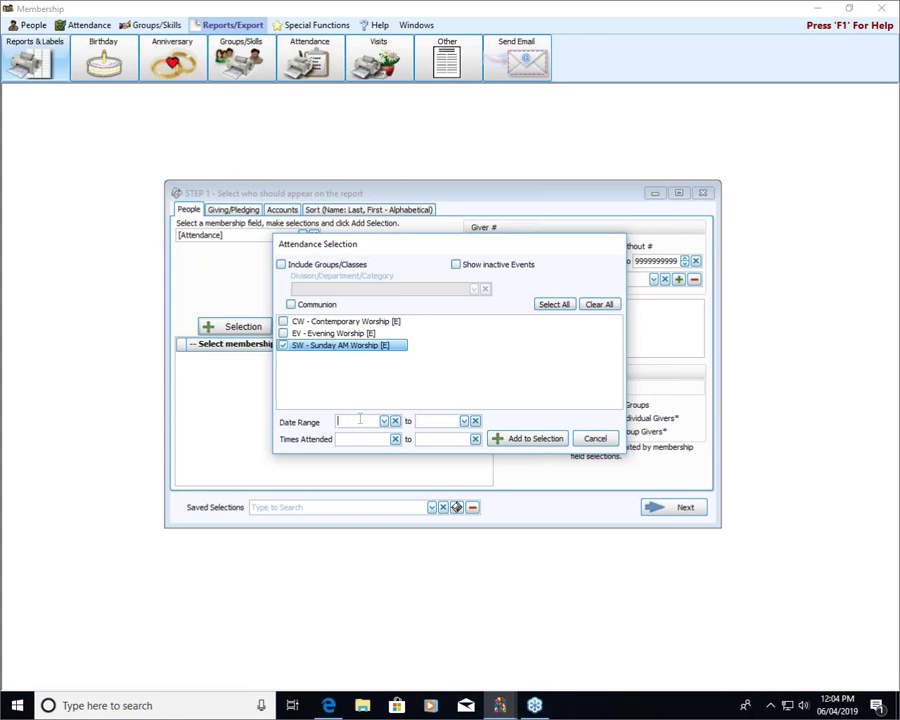
type("01/01/2019")
key("Tab")
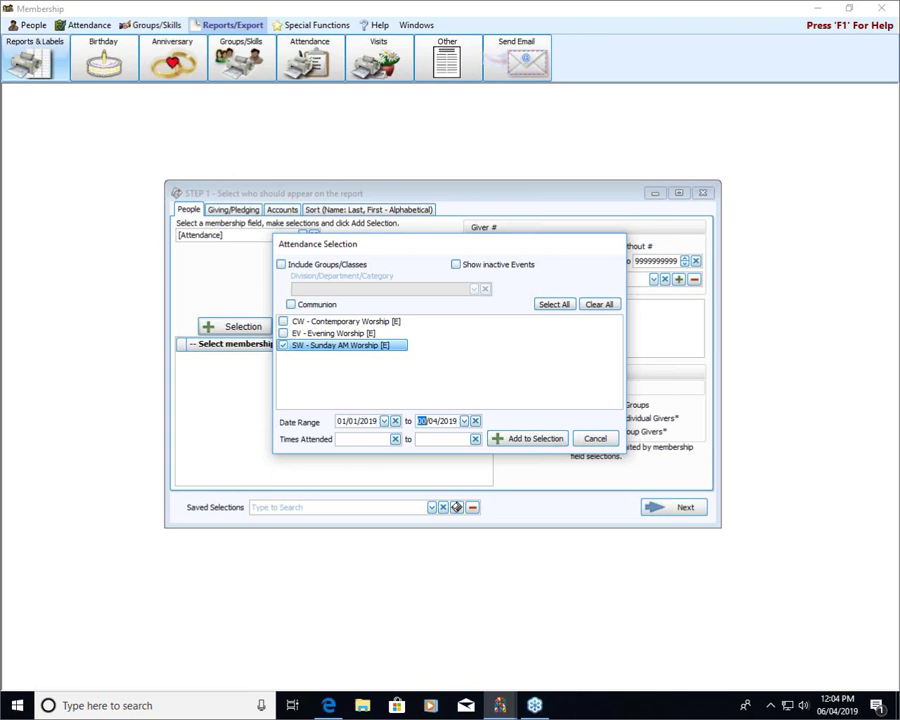
type("0331")
left_click(370, 441)
type("0")
key("Tab")
type("0")
left_click(532, 440)
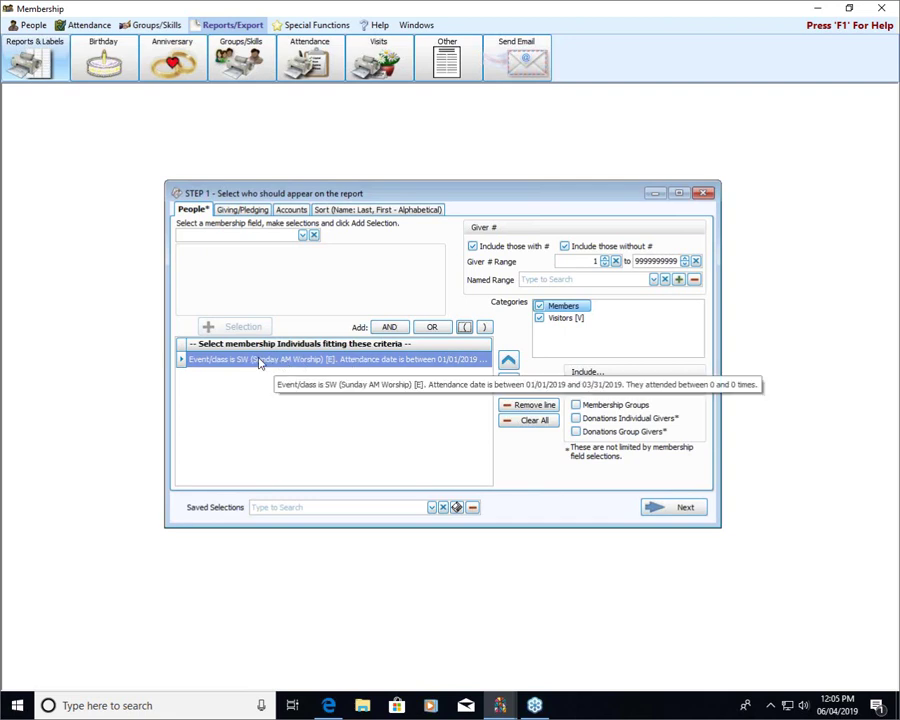
Append an AND condition after the attendance criterion and choose Directory/Report Order as the next membership field.
left_click(389, 328)
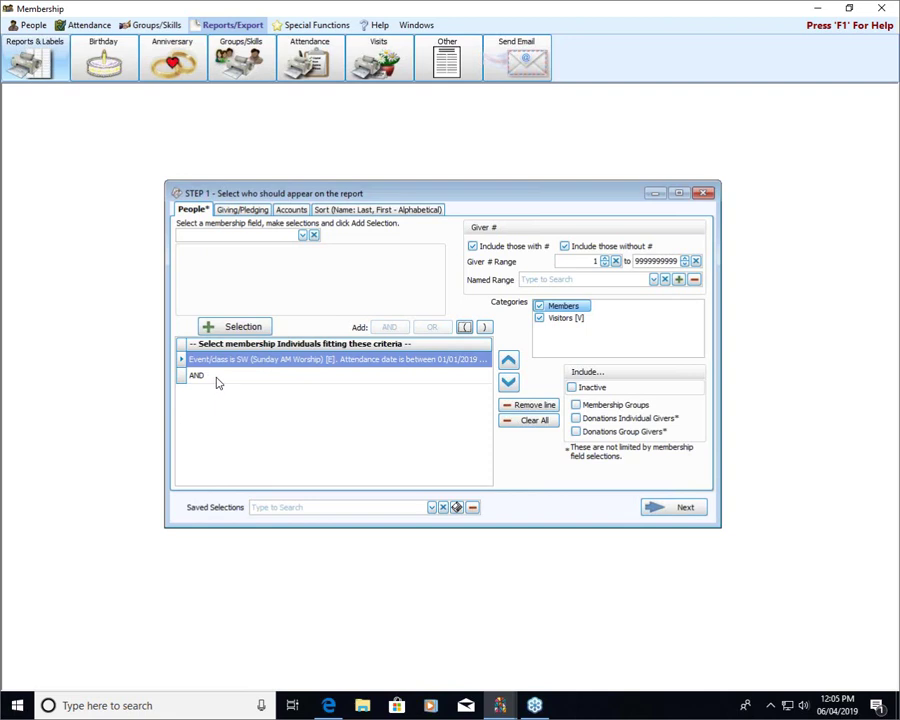
left_click(232, 237)
type("dire")
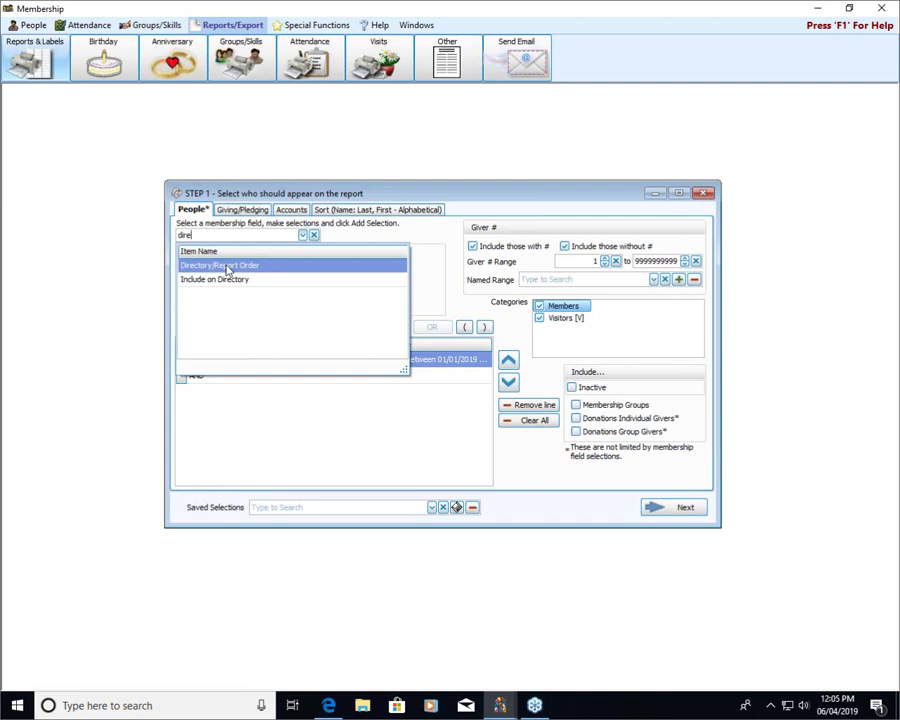
left_click(227, 266)
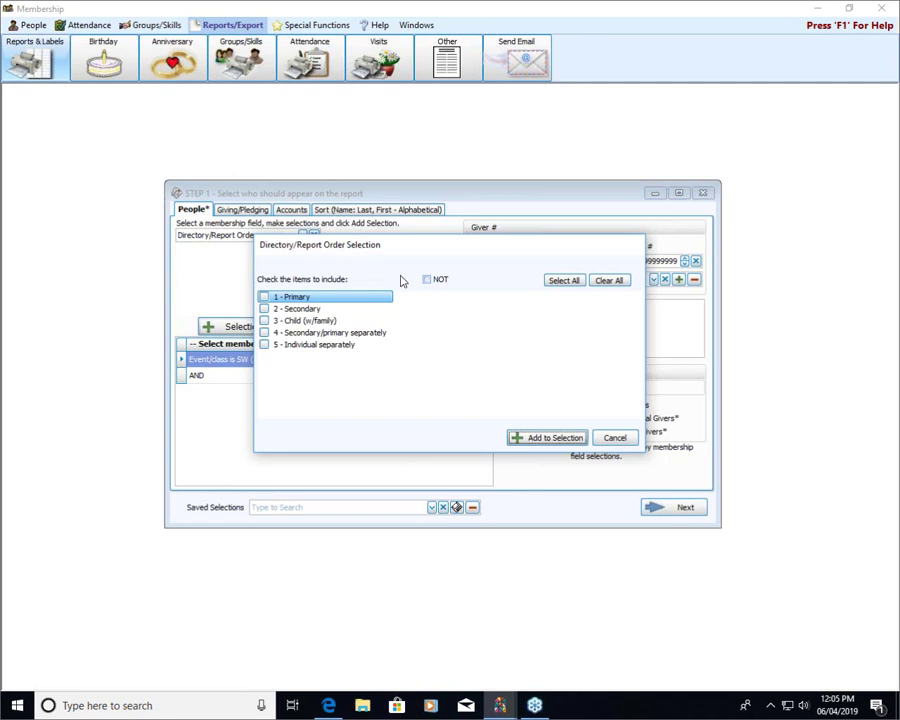
Add a NOT criterion that excludes 3 - Child (w/family) from the report selection.
left_click(438, 280)
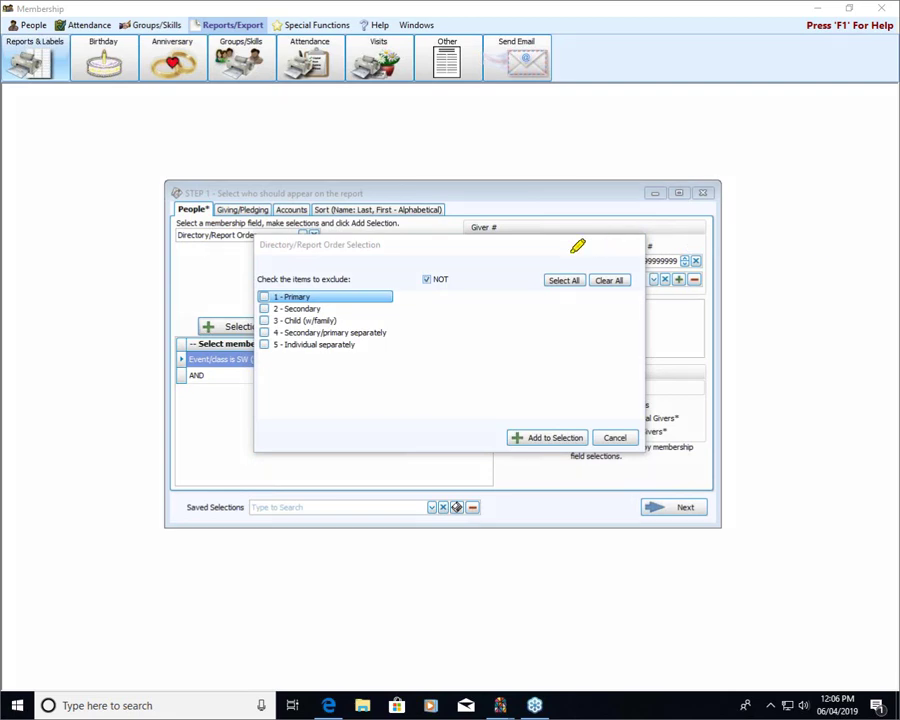
mouse_move(407, 266)
left_mouse_down()
mouse_move(462, 277)
mouse_move(452, 287)
mouse_move(408, 261)
left_mouse_up()
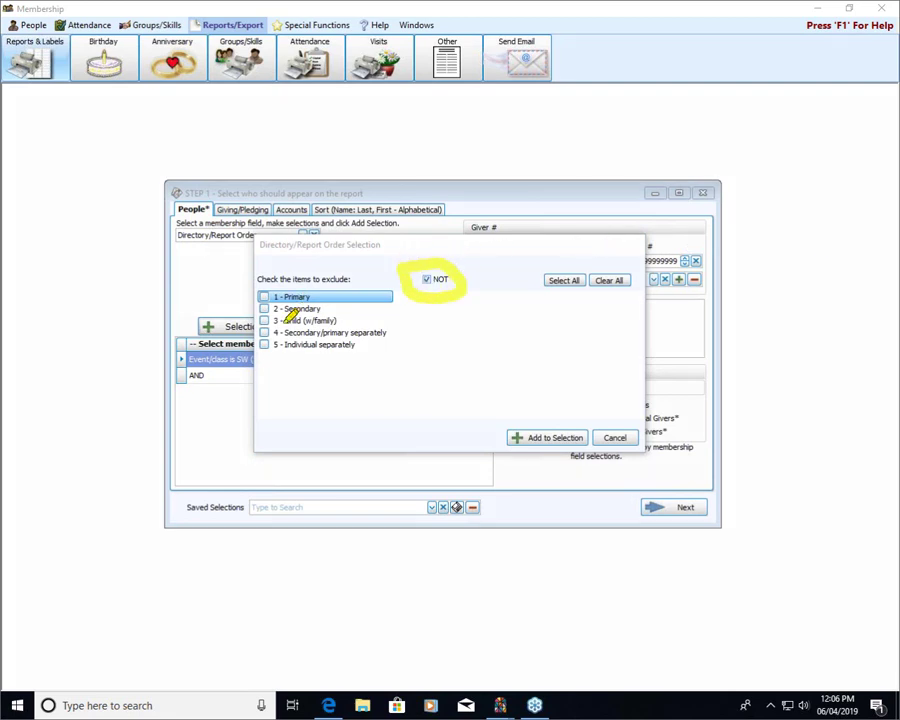
left_click_drag(276, 320, 350, 320)
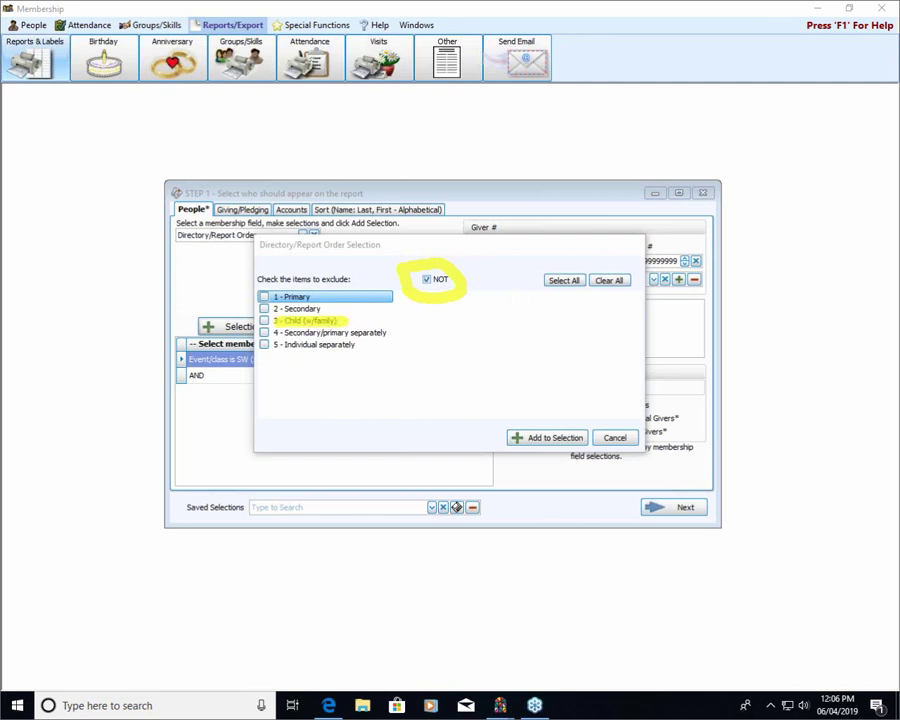
left_click(264, 321)
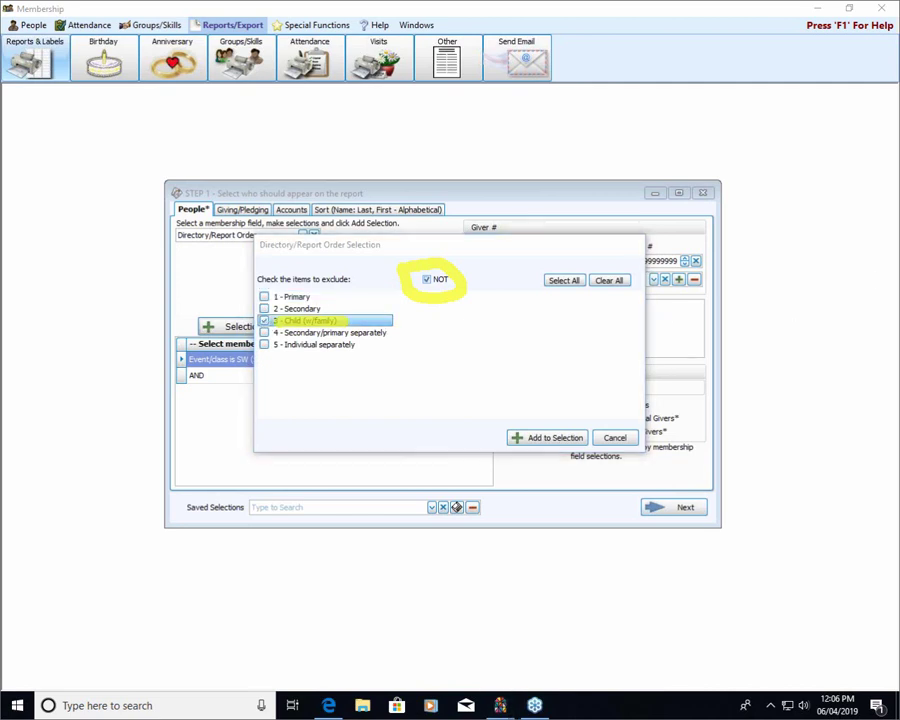
key("Escape")
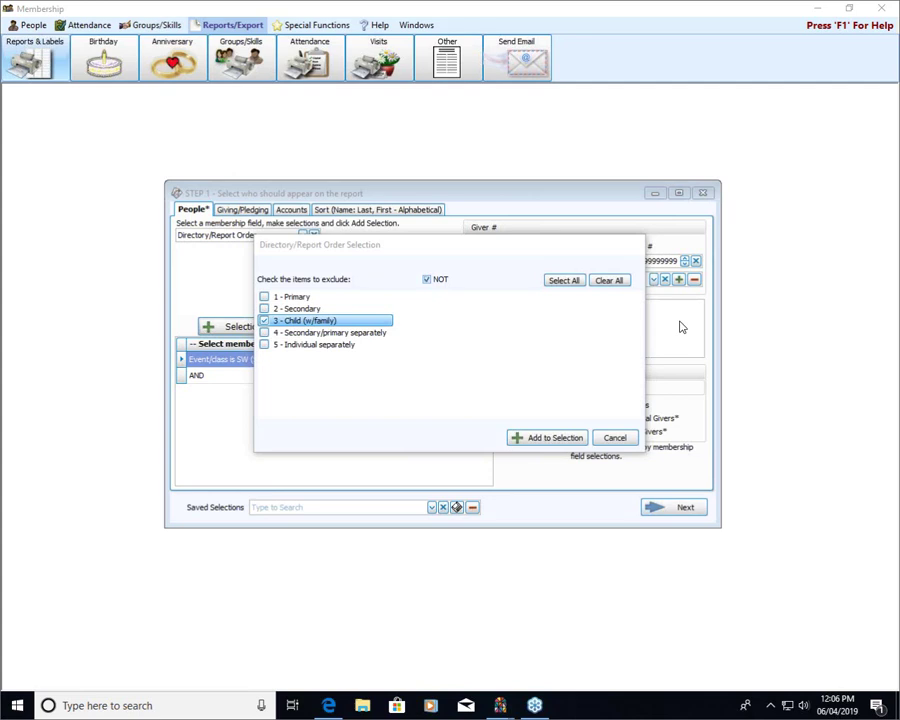
left_click(545, 438)
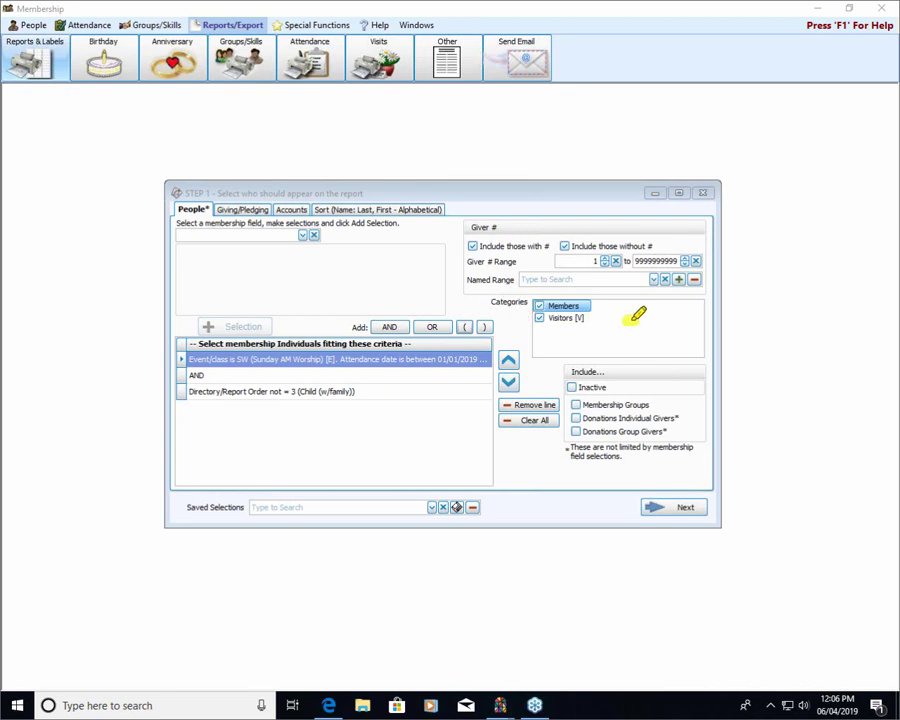
mouse_move(633, 319)
left_mouse_down()
mouse_move(589, 319)
mouse_move(630, 316)
left_mouse_up()
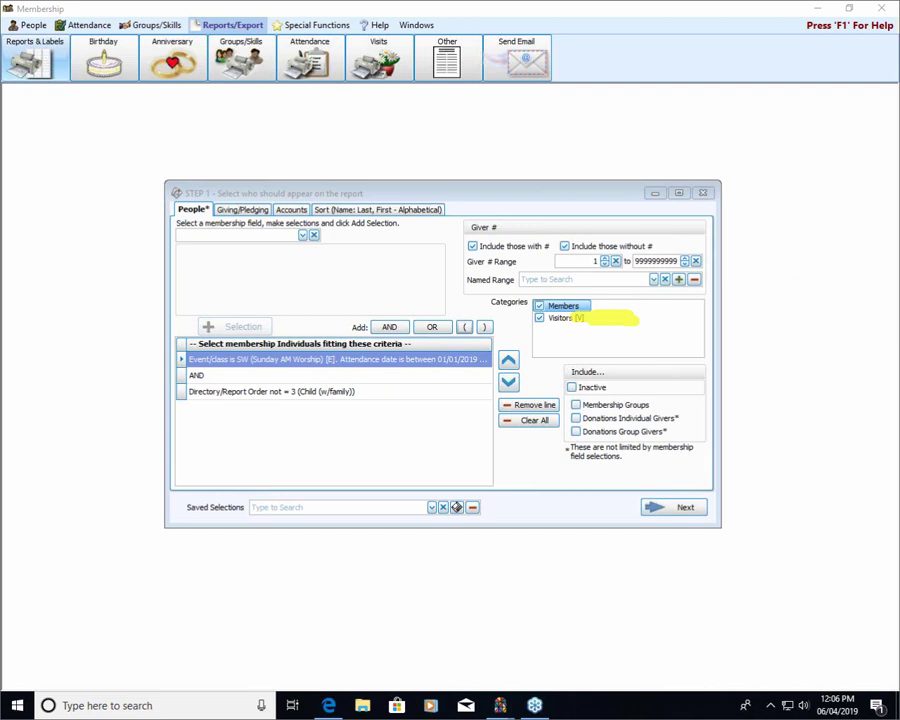
key("Escape")
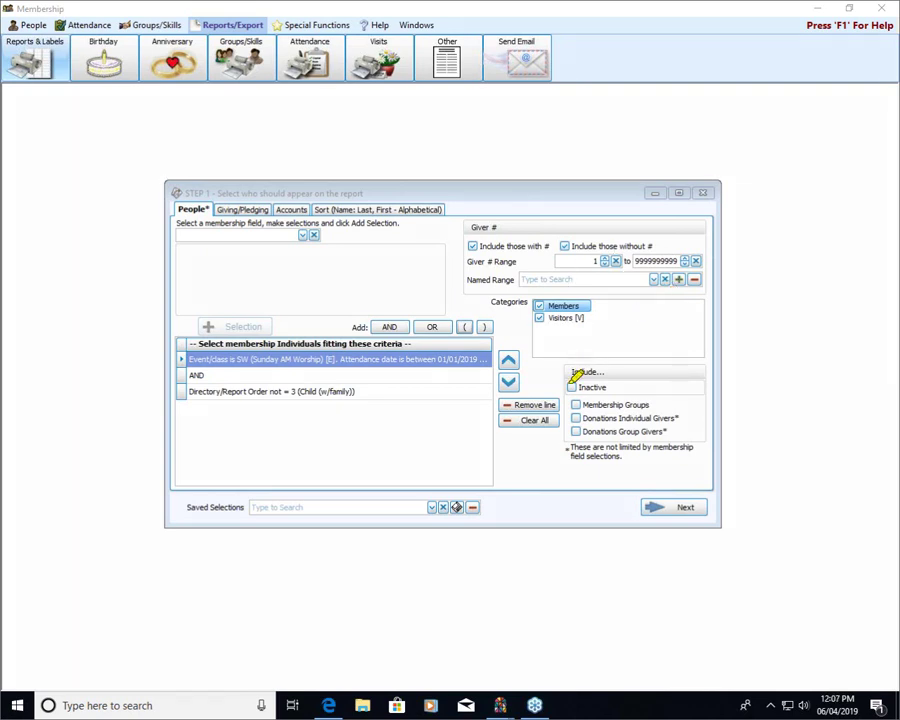
left_click_drag(617, 387, 688, 388)
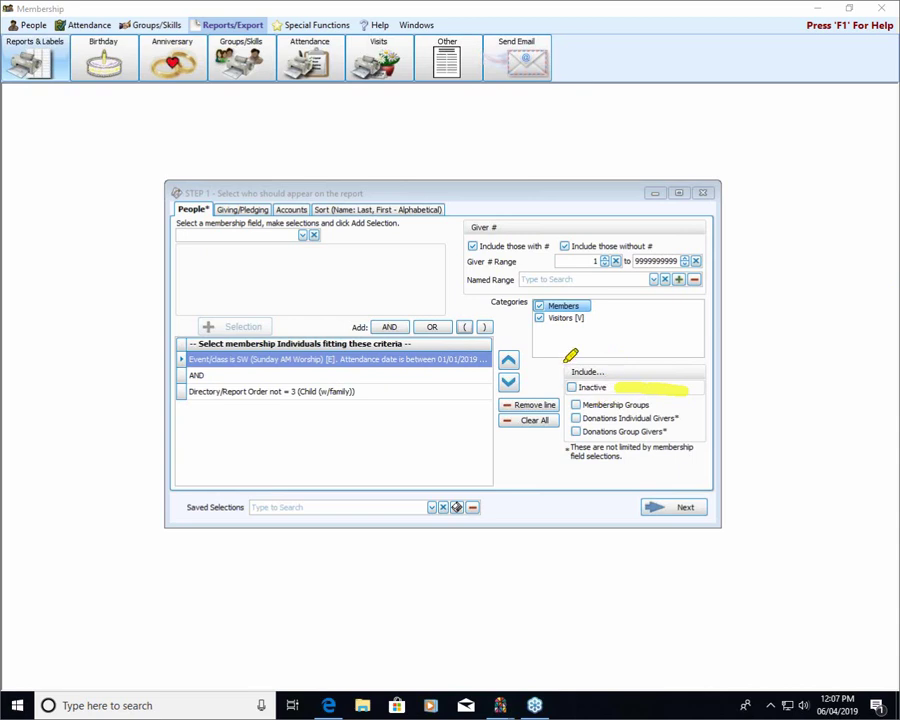
left_click_drag(555, 369, 616, 370)
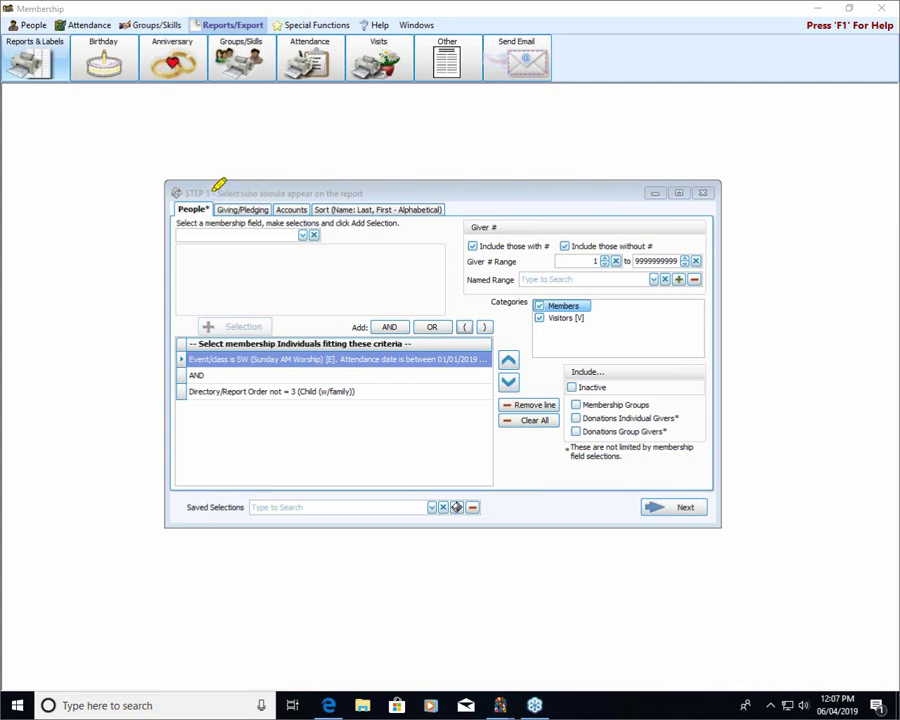
left_click_drag(267, 101, 256, 197)
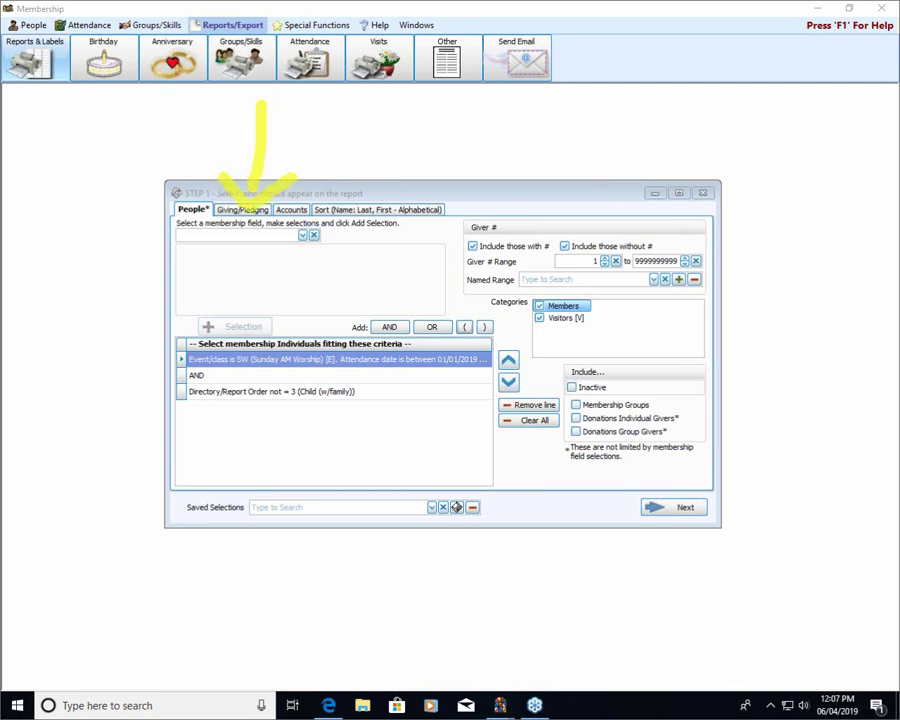
Limit the giving selection to only those who did not give, with the donations date range ending 03/31/2019.
left_click(236, 210)
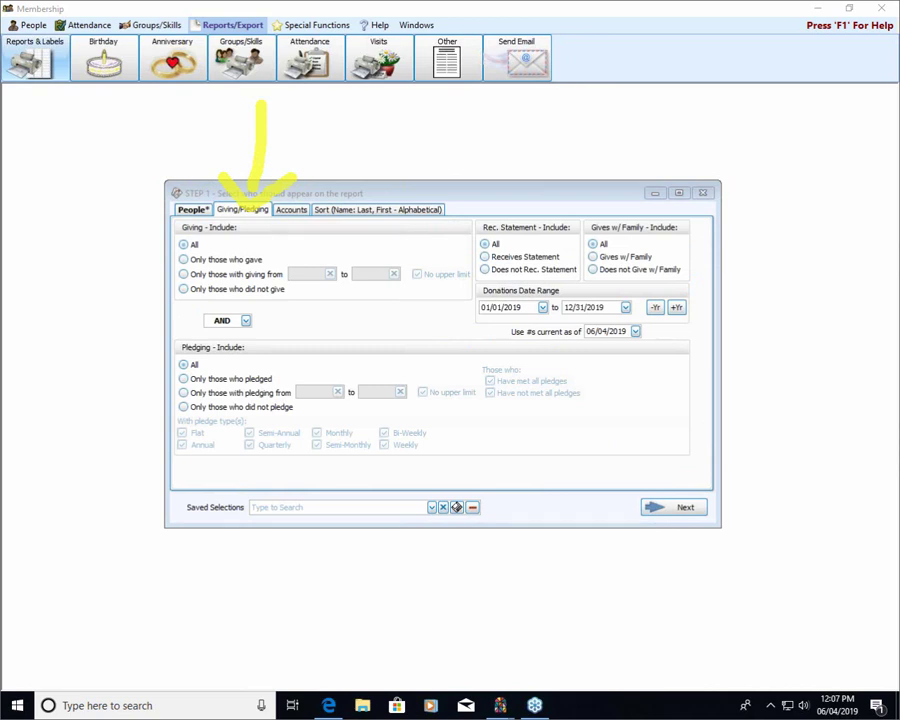
left_click(233, 220)
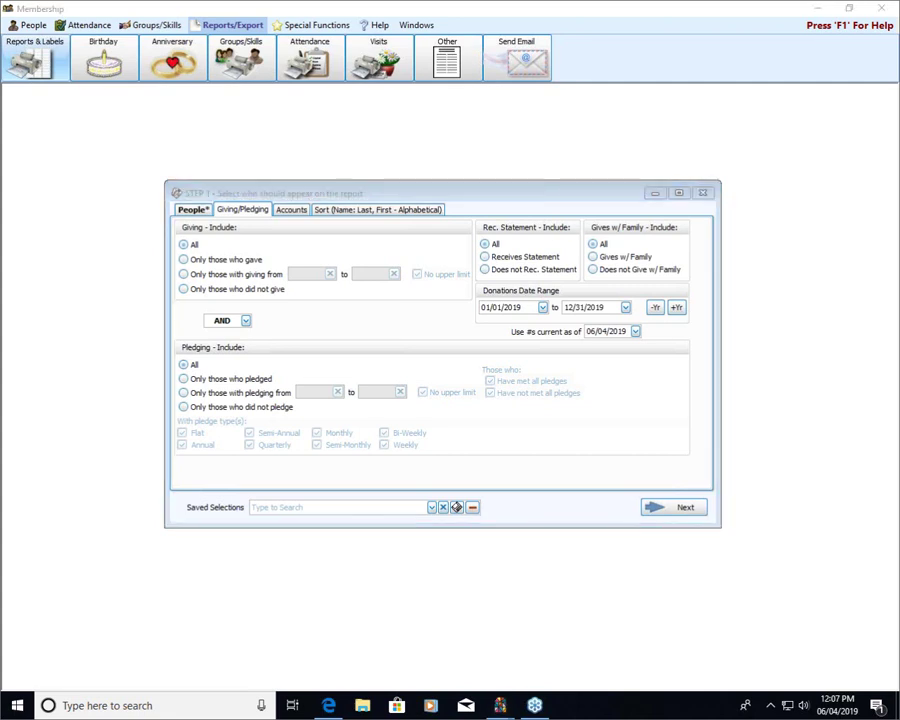
left_click_drag(482, 270, 578, 270)
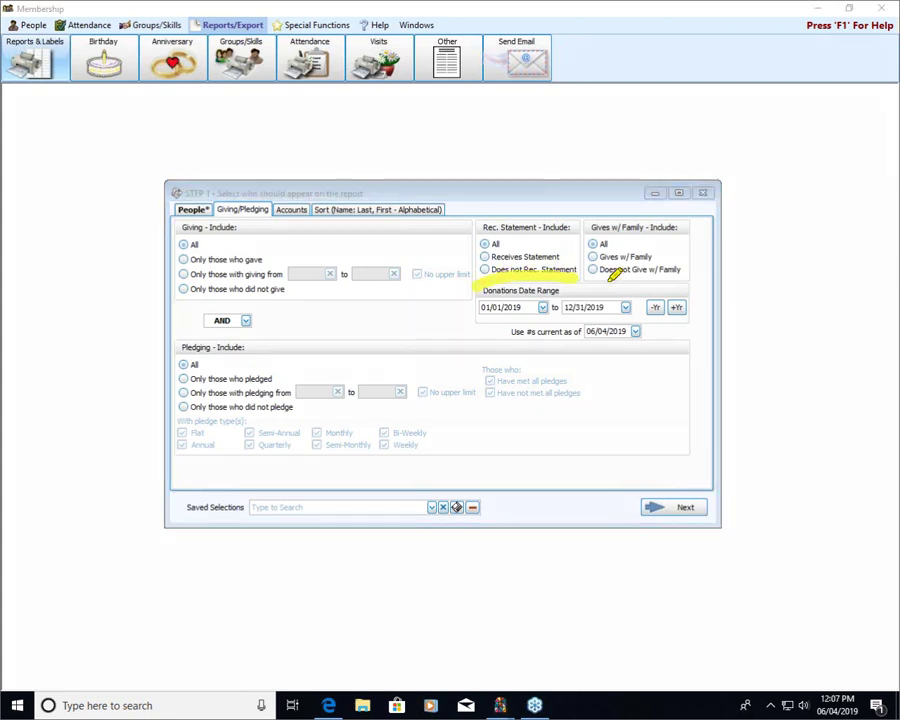
mouse_move(645, 288)
left_mouse_down()
mouse_move(478, 295)
mouse_move(478, 308)
left_mouse_up()
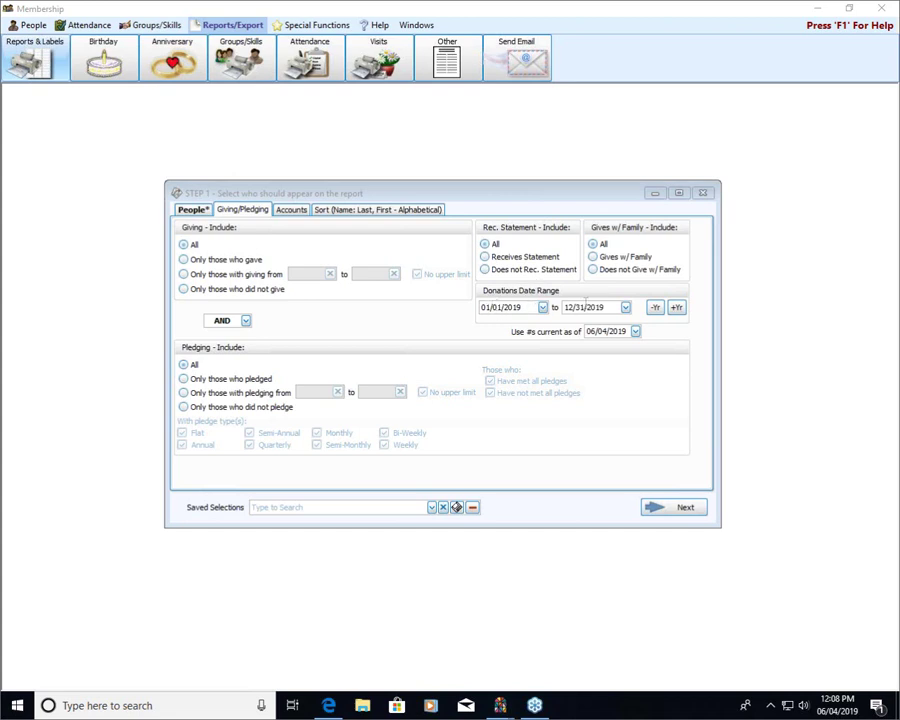
left_click(568, 307)
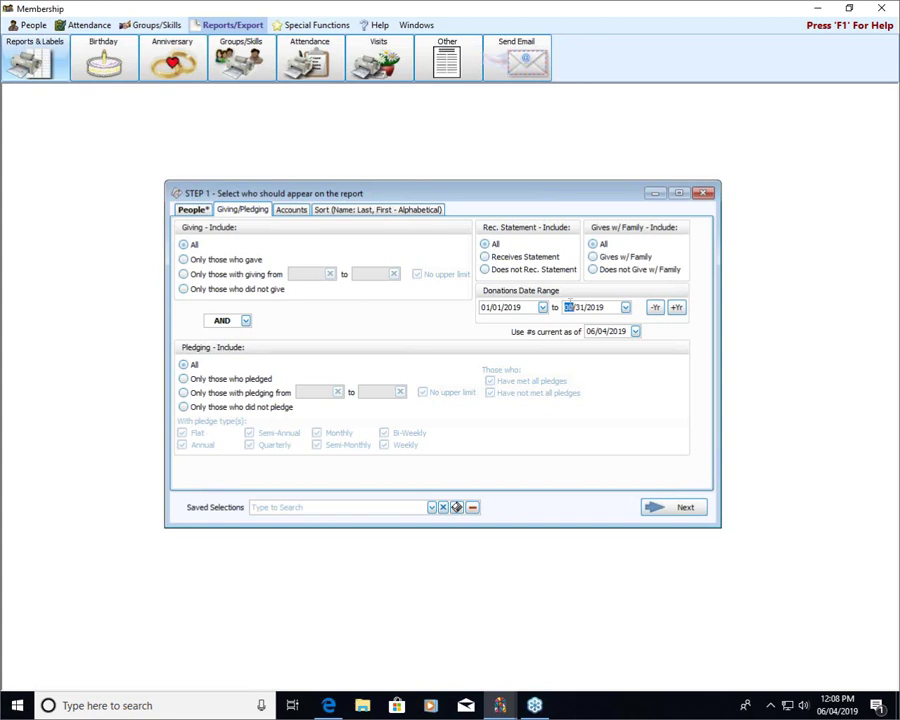
type("03")
left_click(184, 290)
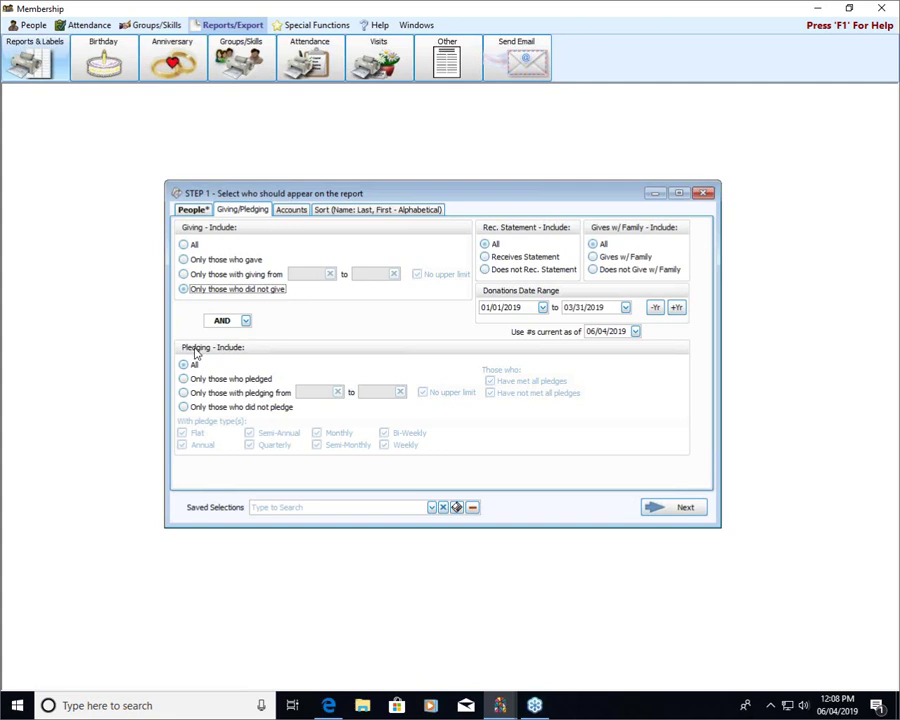
Add 101 - General fund to the report's selected accounts and remove it again to use all accounts.
left_click(292, 211)
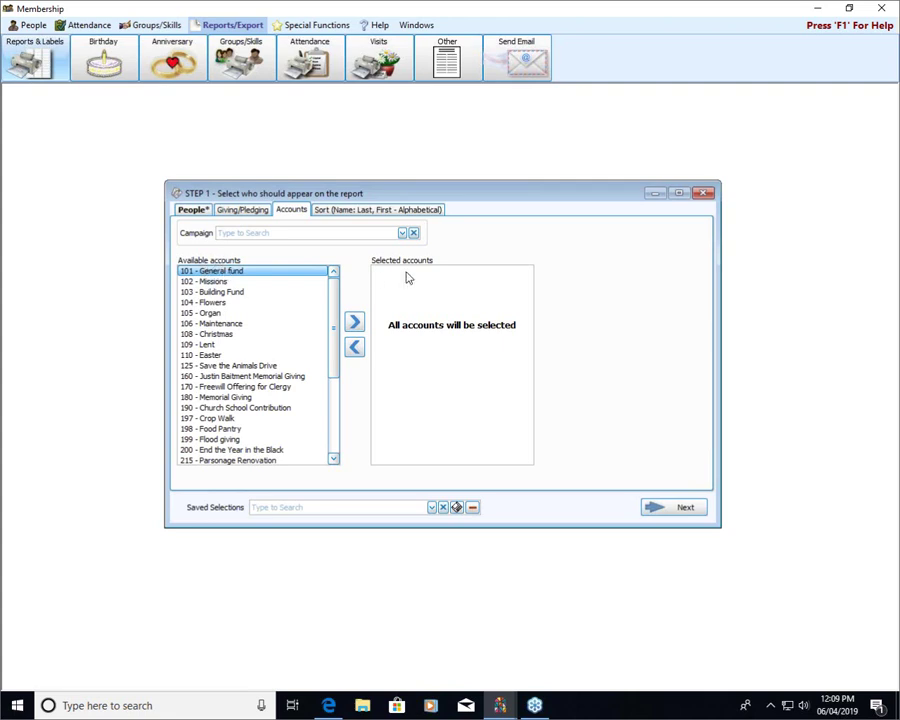
double_click(241, 274)
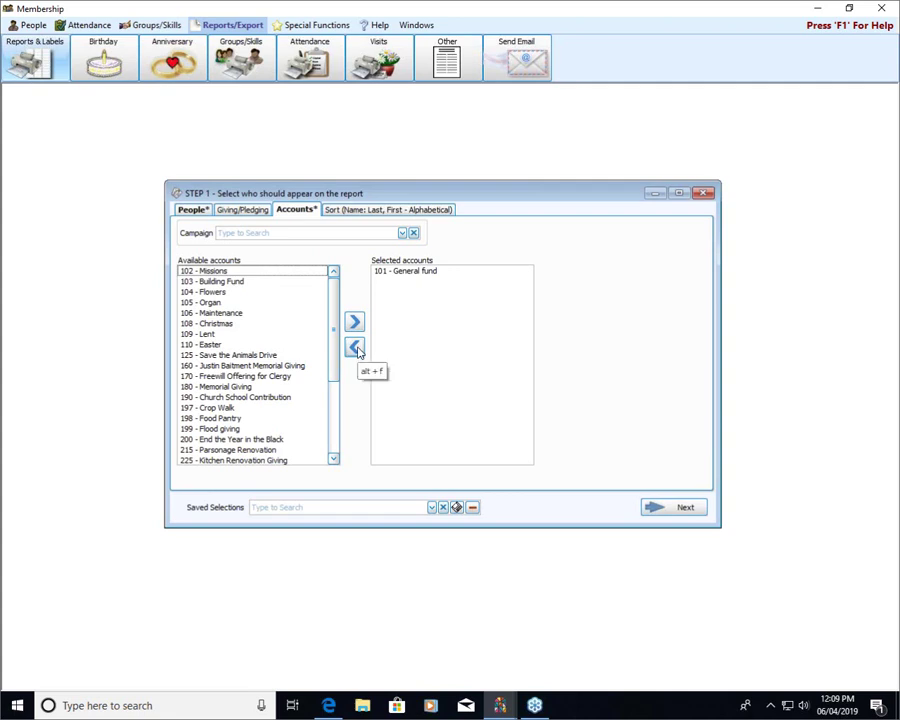
left_click(376, 273)
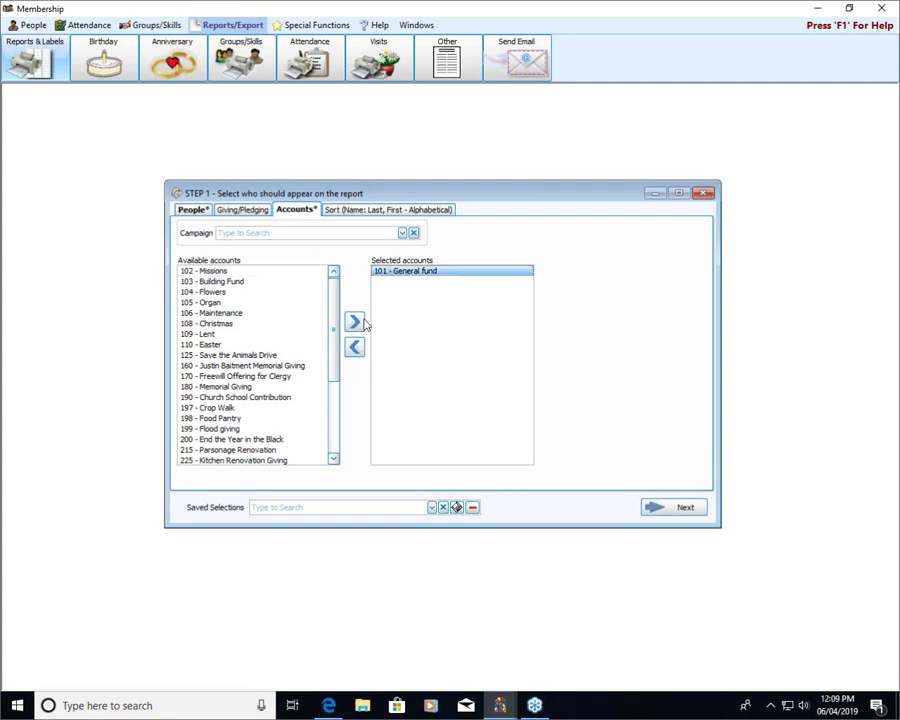
left_click(355, 347)
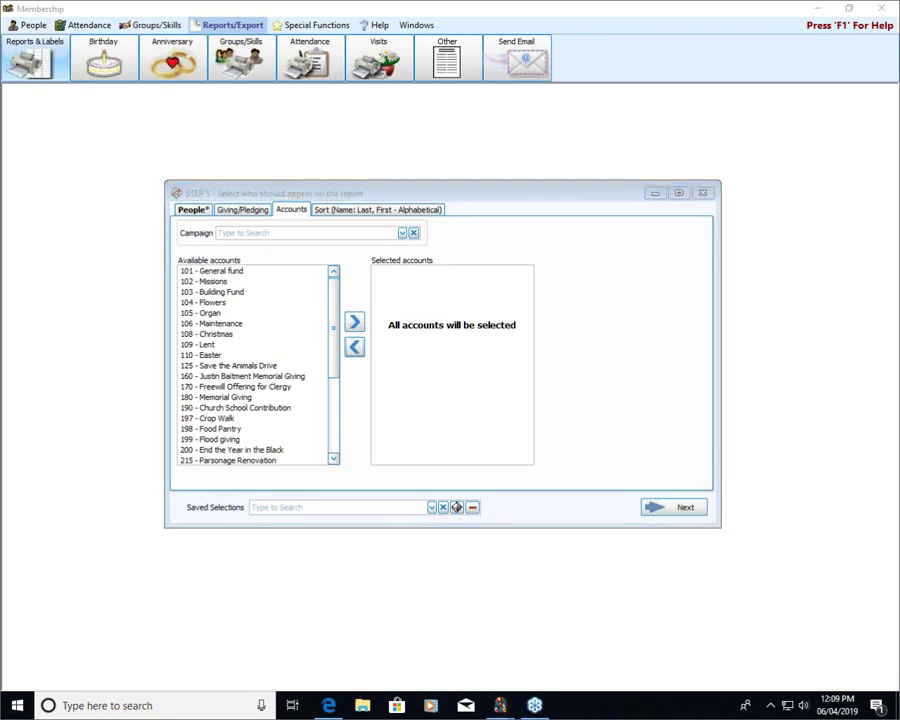
mouse_move(376, 297)
left_mouse_down()
mouse_move(506, 290)
mouse_move(515, 348)
mouse_move(382, 346)
mouse_move(382, 297)
mouse_move(390, 296)
left_mouse_up()
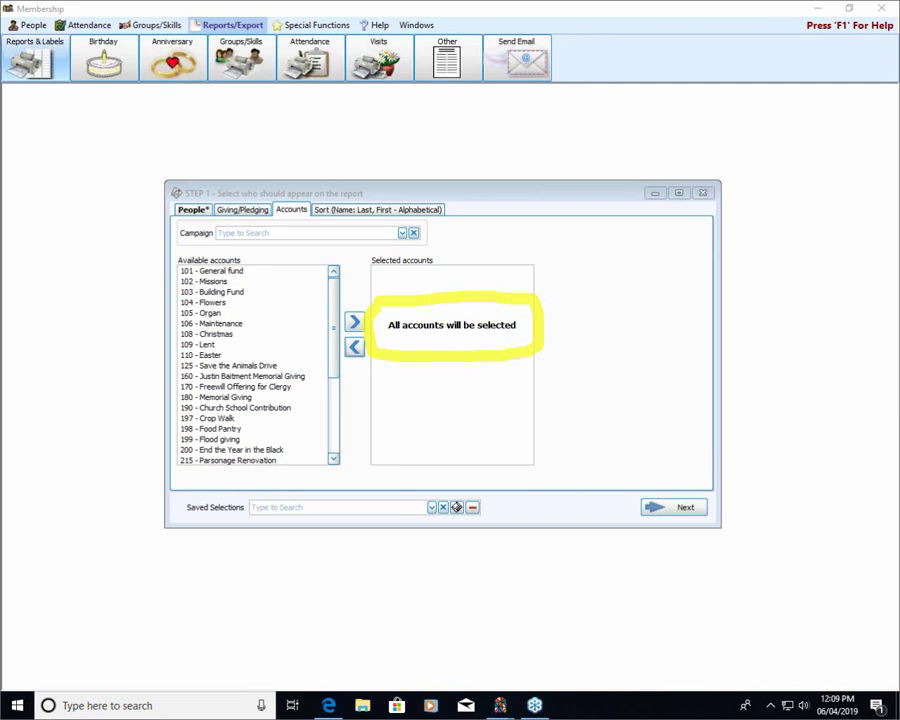
key("Escape")
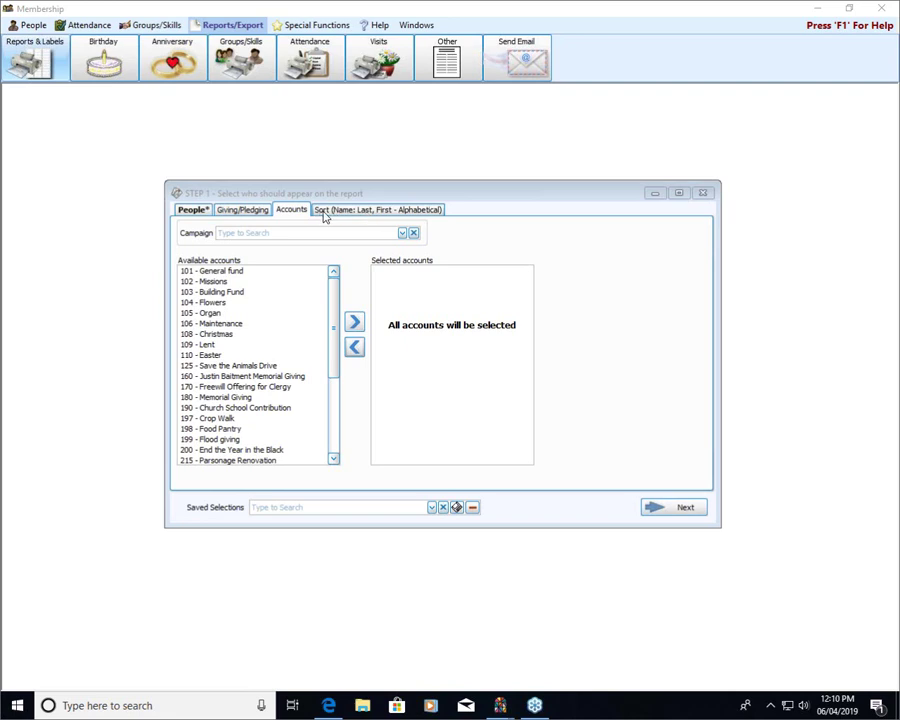
Examine the report's sort settings and the fields offered for the first sort level.
left_click(404, 212)
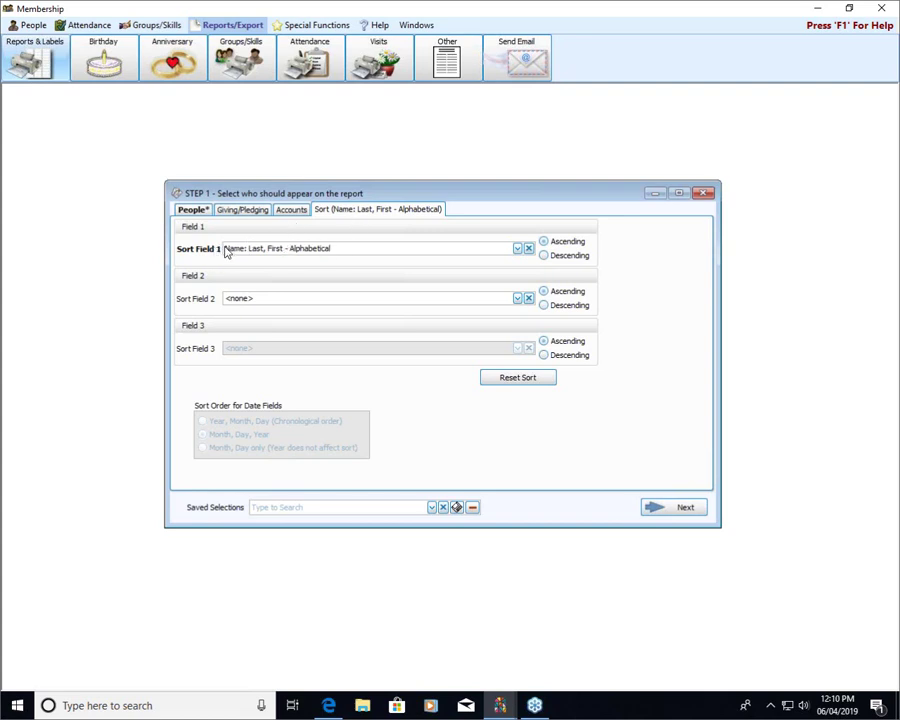
left_click(517, 248)
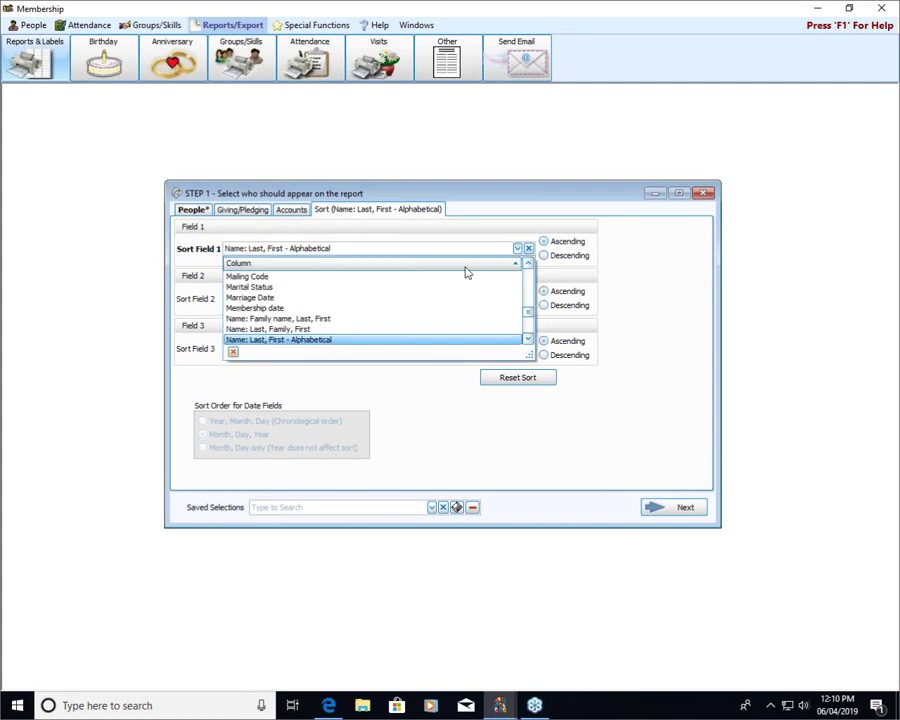
left_click(465, 200)
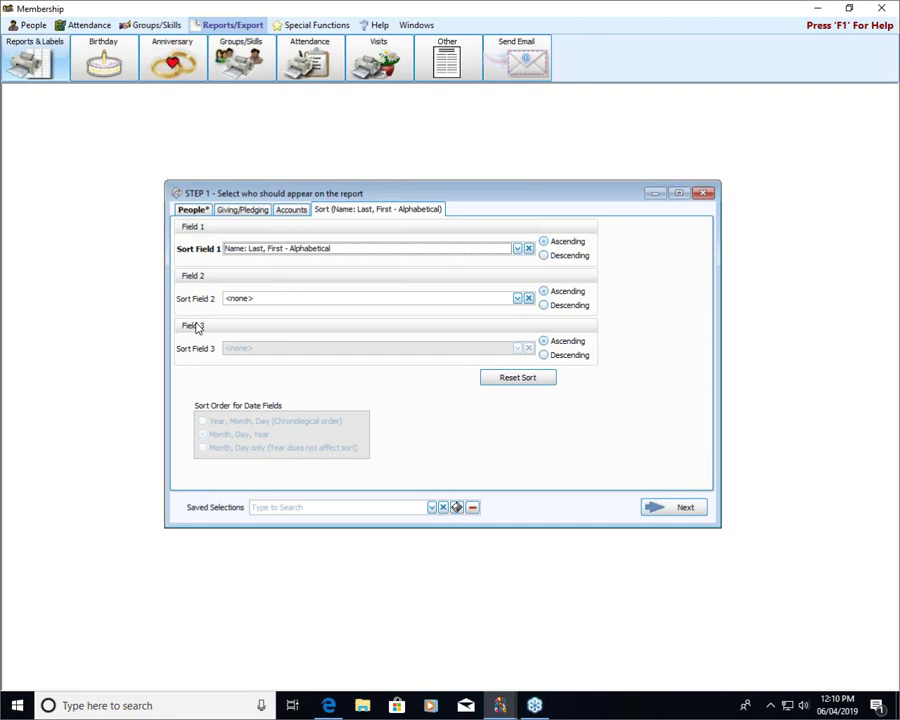
Save the report's selection criteria as "Non attendees non giving report" and check it in the saved selections.
left_click(194, 210)
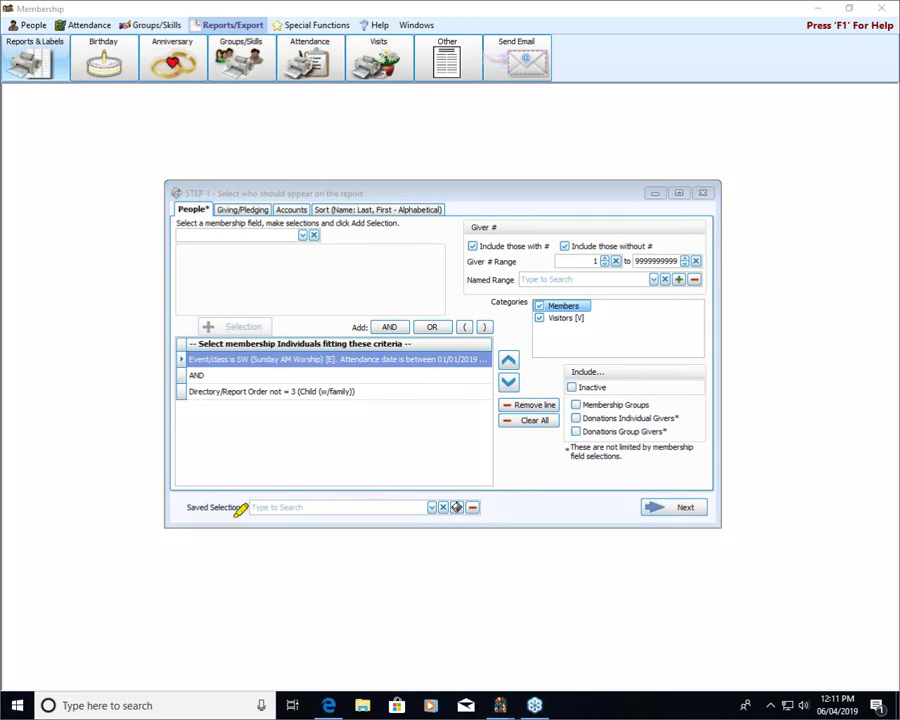
mouse_move(178, 488)
left_mouse_down()
mouse_move(366, 470)
mouse_move(533, 509)
mouse_move(235, 528)
mouse_move(187, 488)
left_mouse_up()
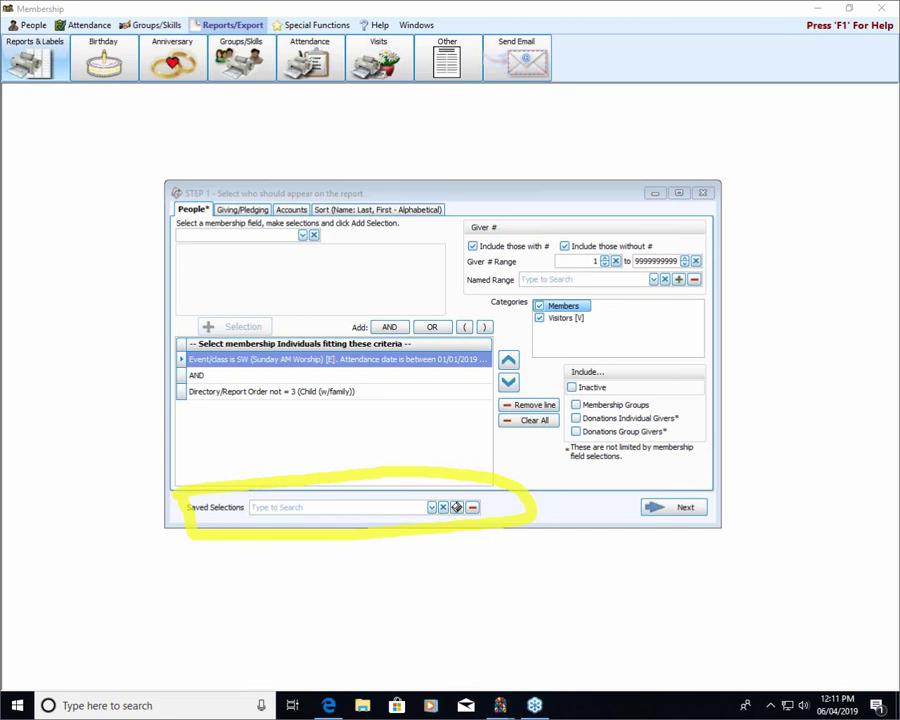
left_click(457, 508)
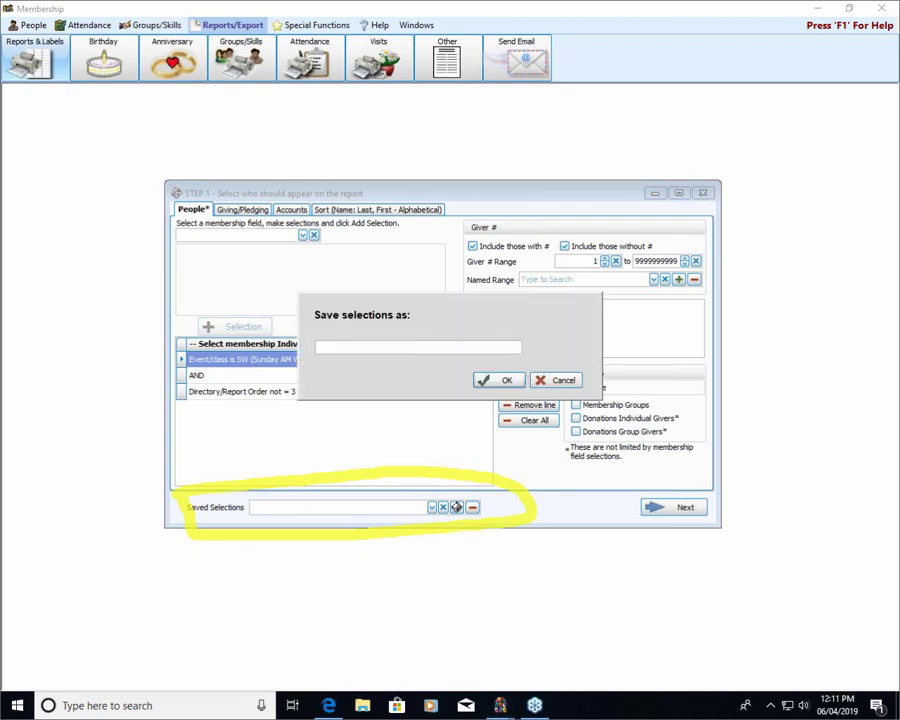
left_click(385, 348)
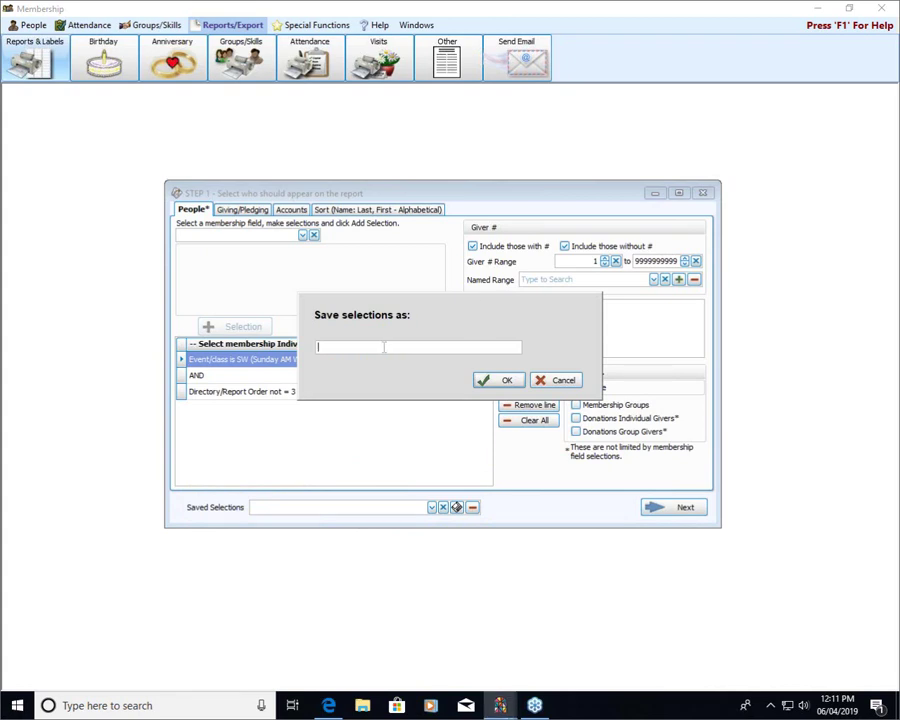
type("Non attendees non giveing report")
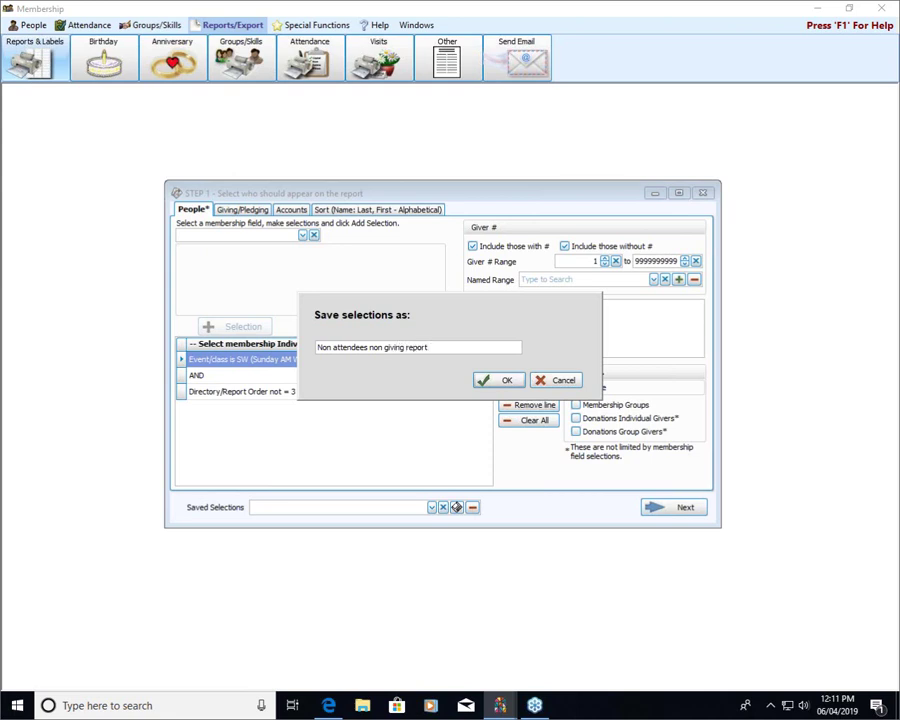
left_click(505, 380)
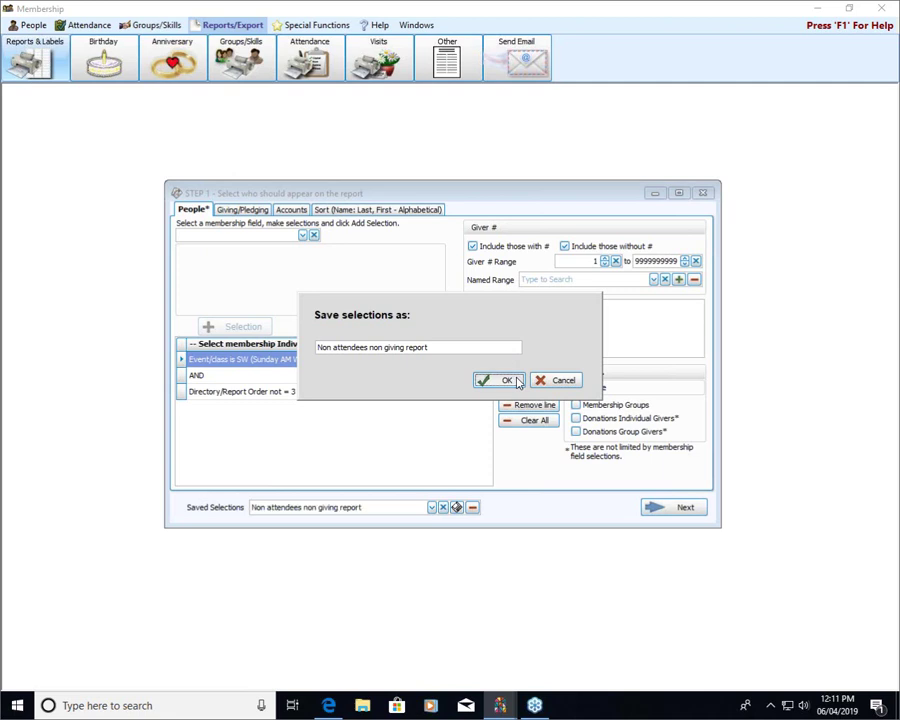
left_click(431, 507)
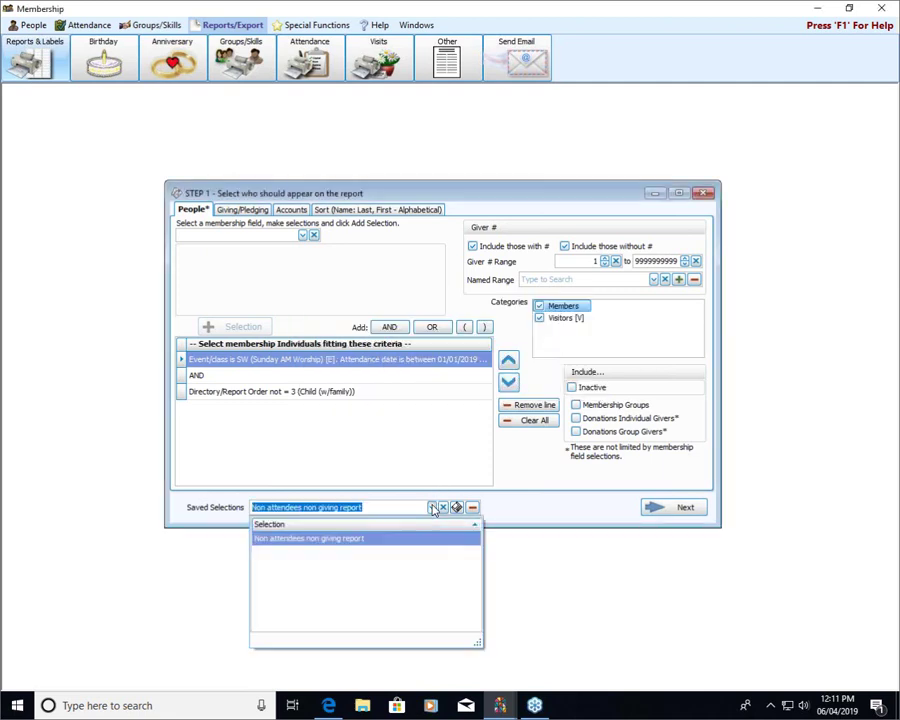
left_click(204, 507)
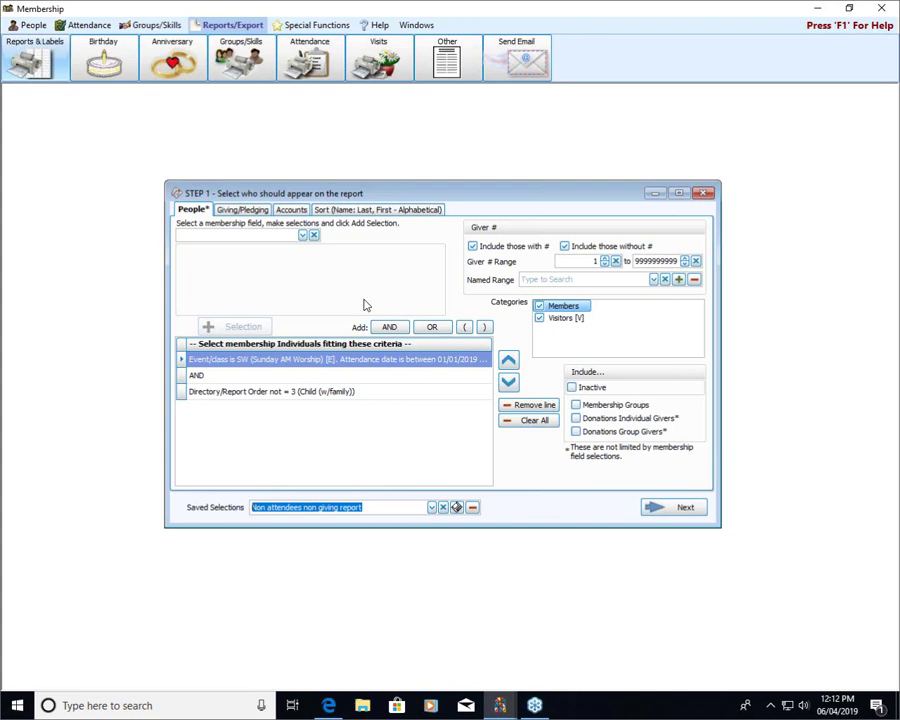
Proceed to the report layout, choose the Basic type with [Template] Basic Columnar Report, and preview the report.
left_click(684, 508)
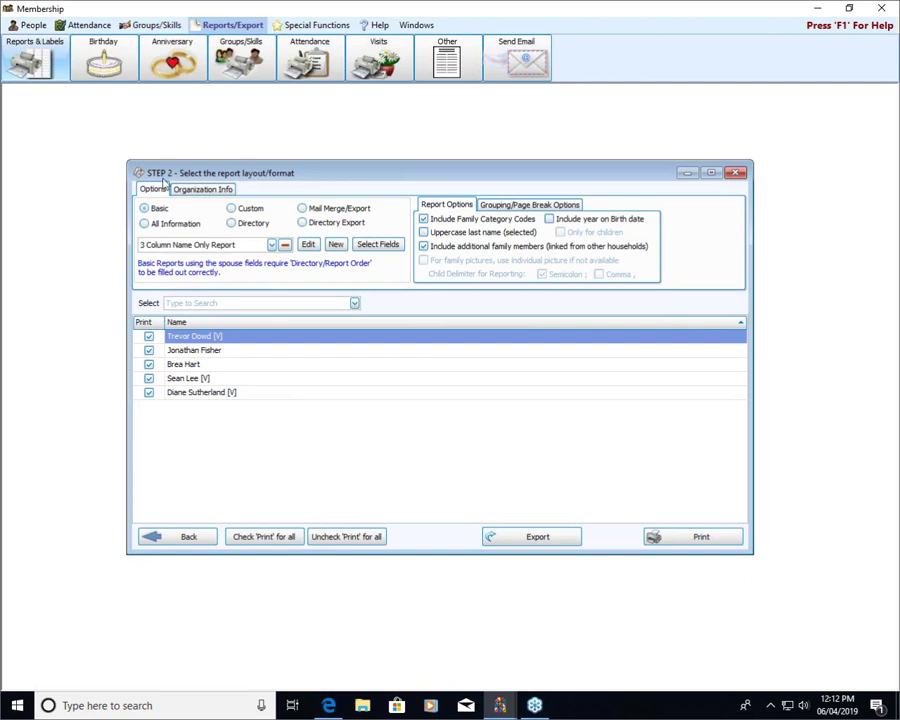
left_click(145, 223)
left_click(145, 208)
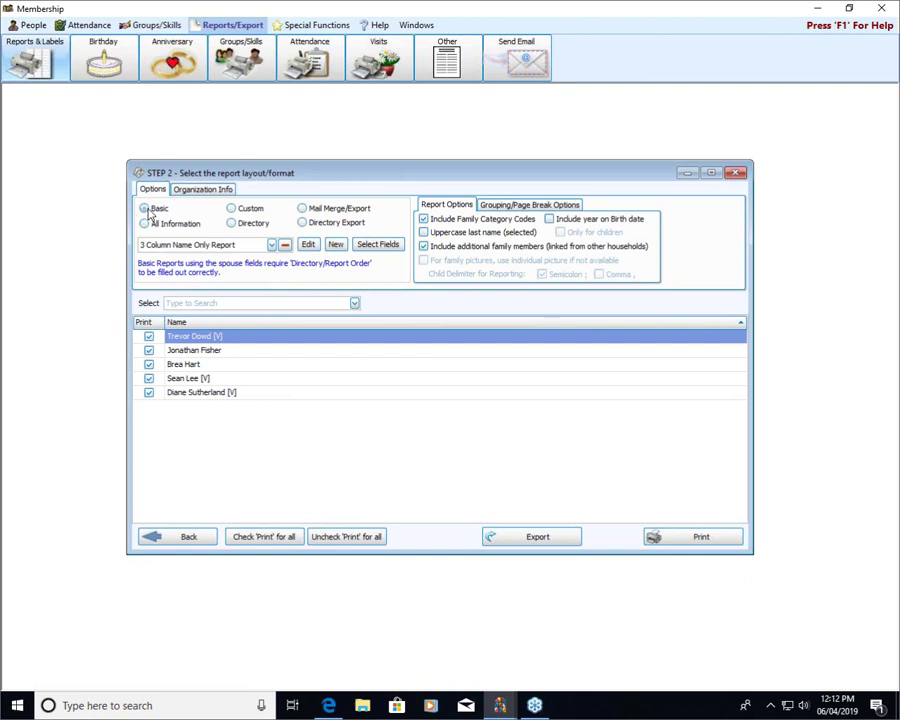
left_click(271, 244)
left_click(215, 271)
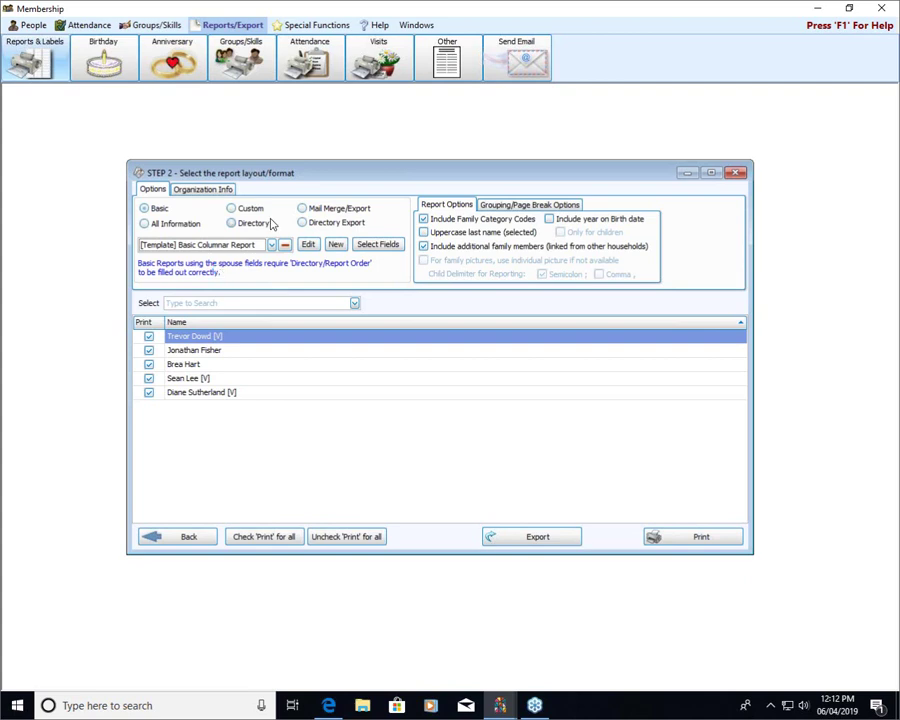
left_click(703, 542)
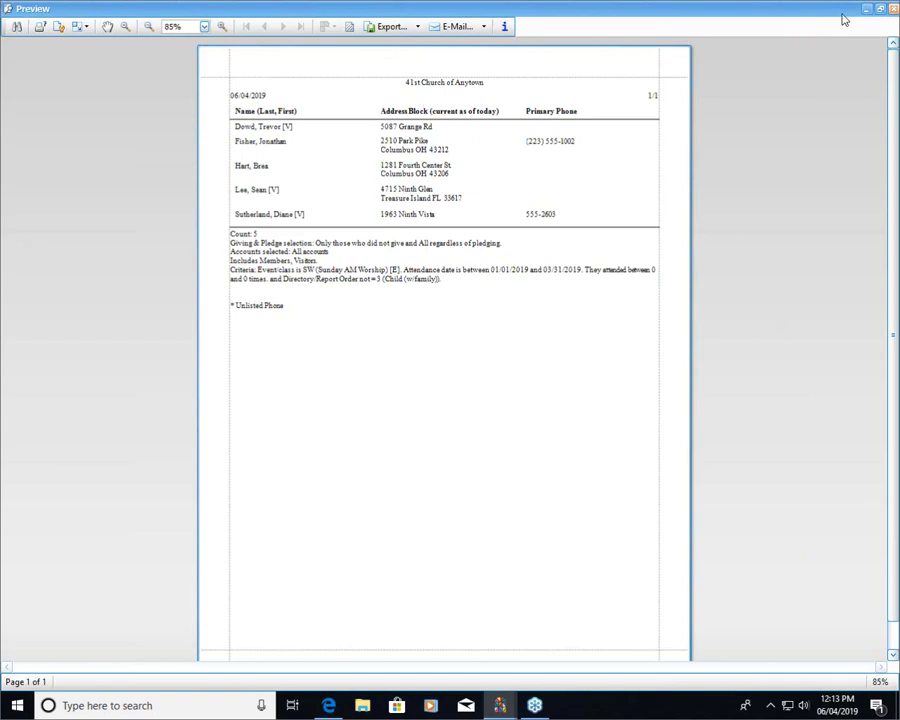
left_click(893, 9)
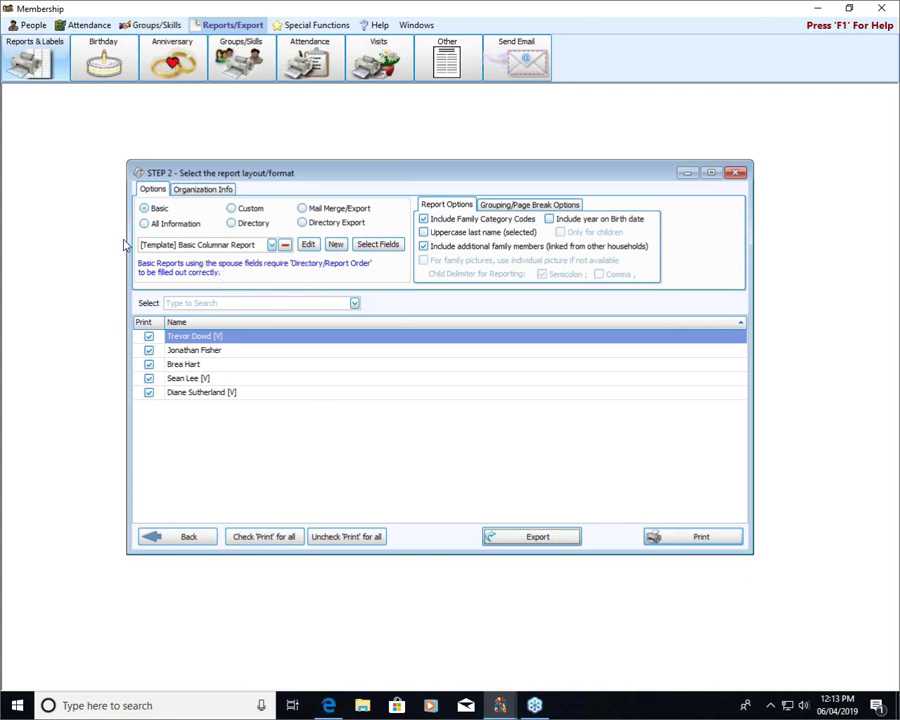
Create a new portrait Letter report layout named "non attendee report".
left_click(335, 246)
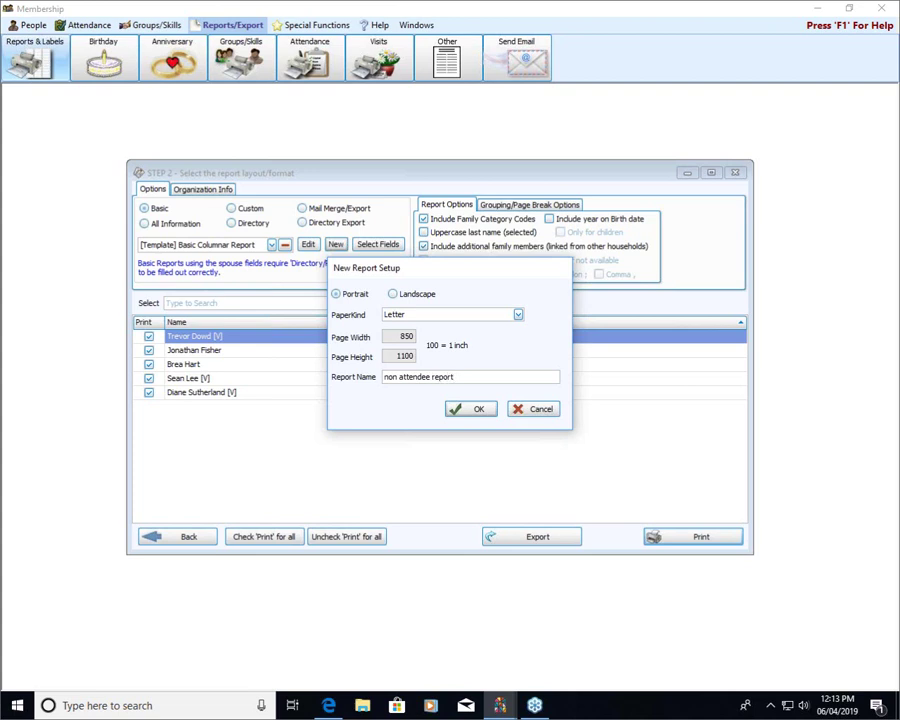
left_click(456, 410)
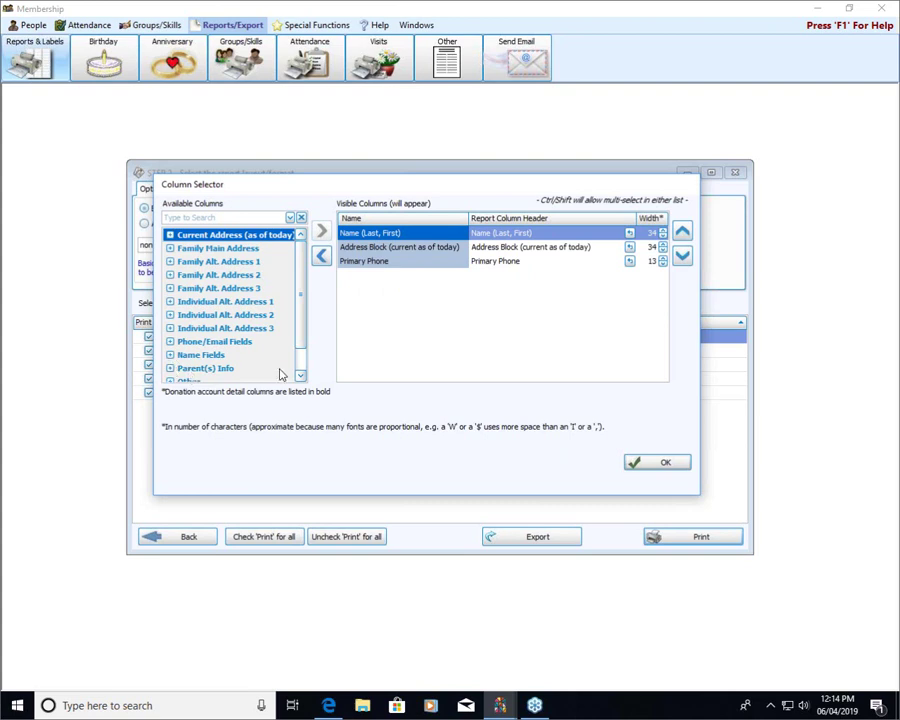
Add the Cell phone column from the Phone/Email Fields to the new layout and preview the report.
left_click(170, 342)
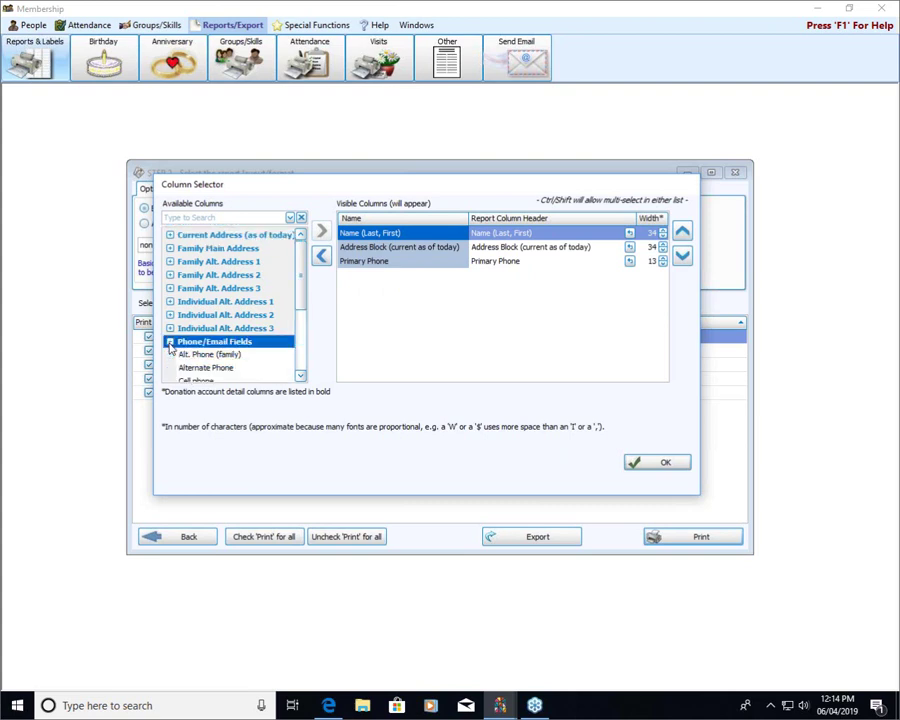
left_click(300, 376)
left_click(300, 376)
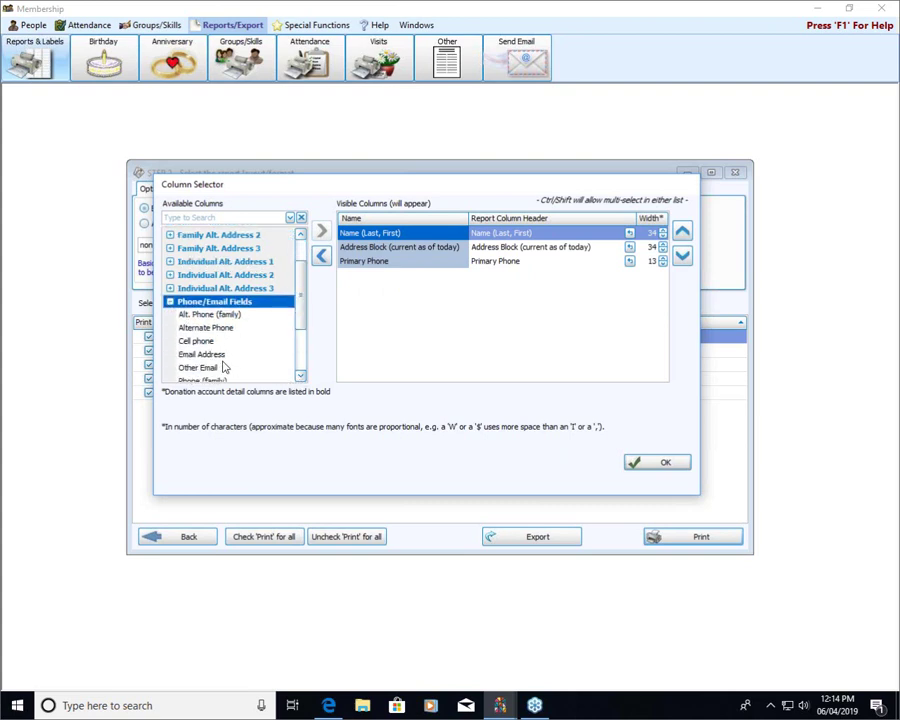
double_click(220, 341)
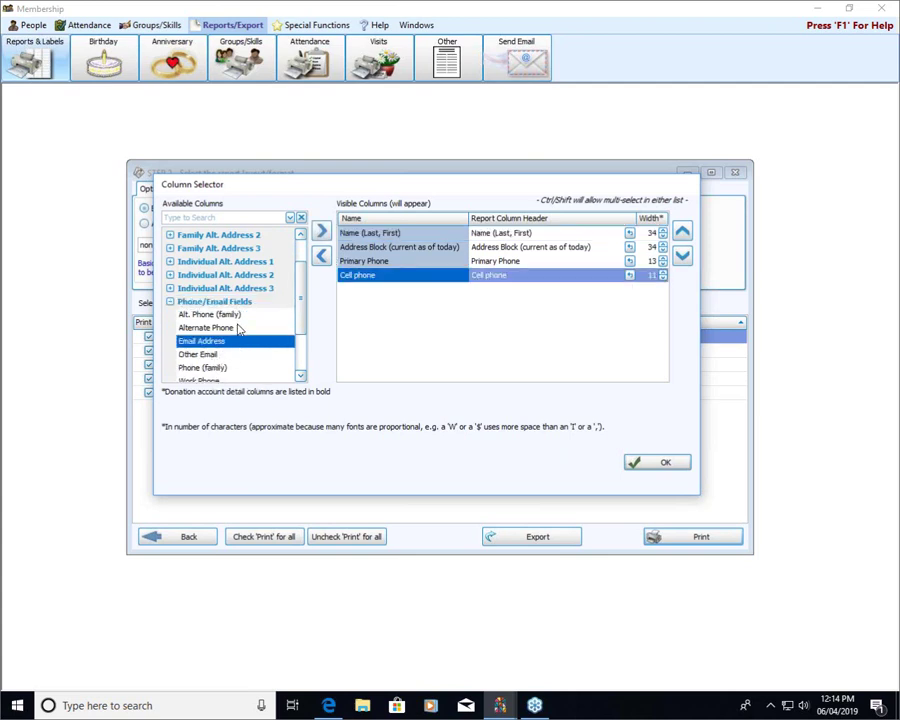
left_click(657, 461)
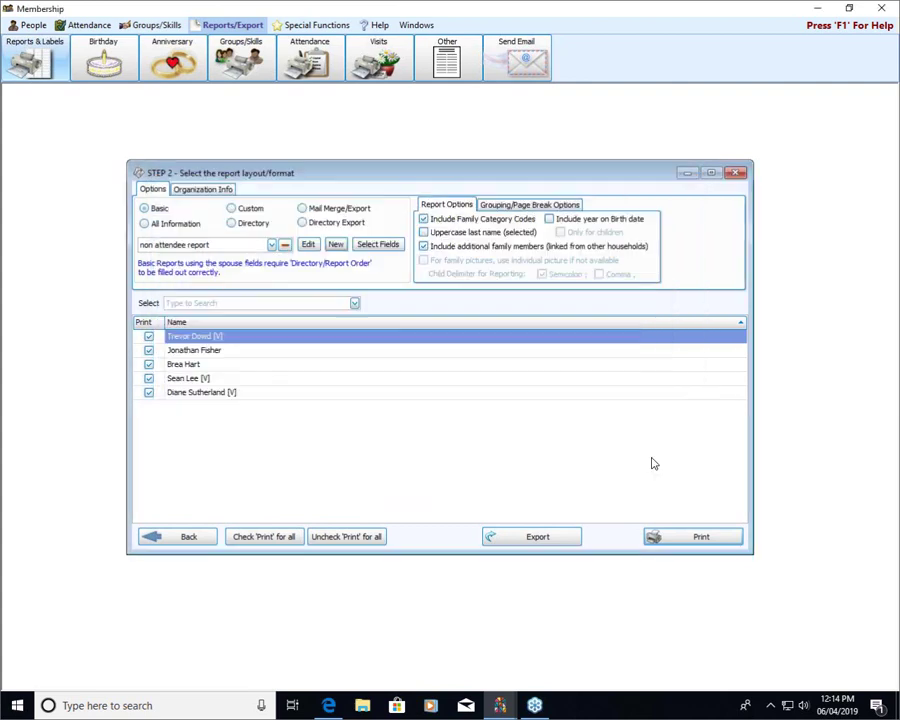
left_click(678, 536)
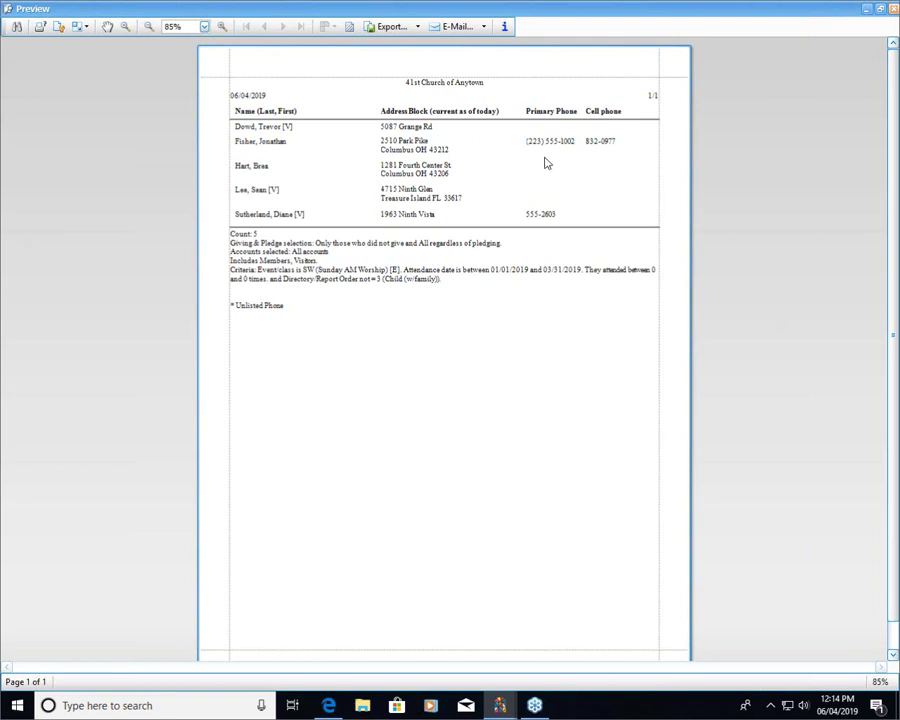
Close the preview and layout window, start a new membership report, and load the saved selection "Non attendees non giving report".
left_click(894, 8)
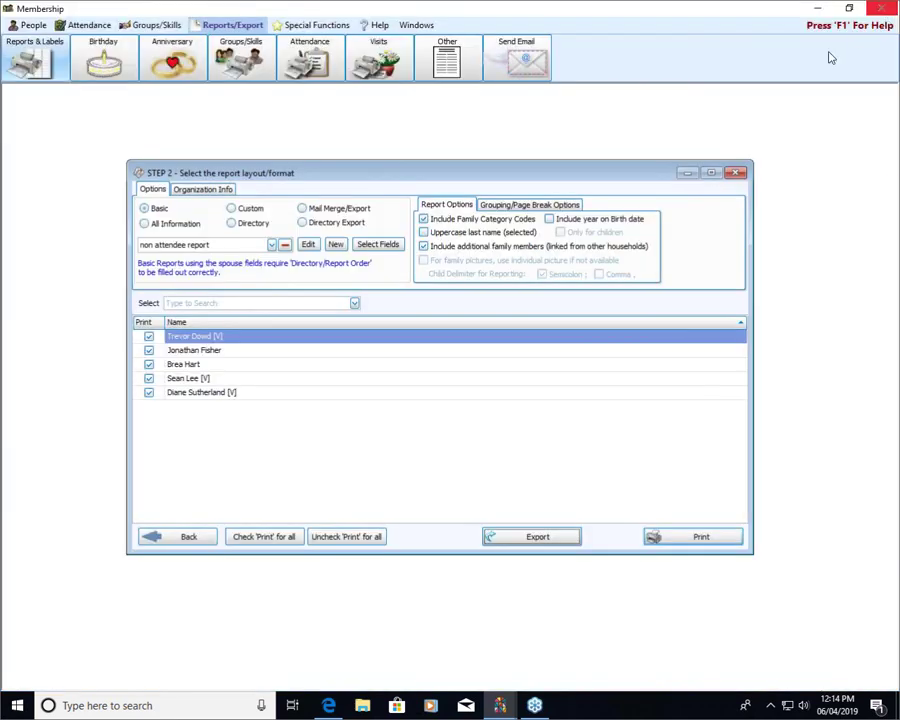
left_click(736, 175)
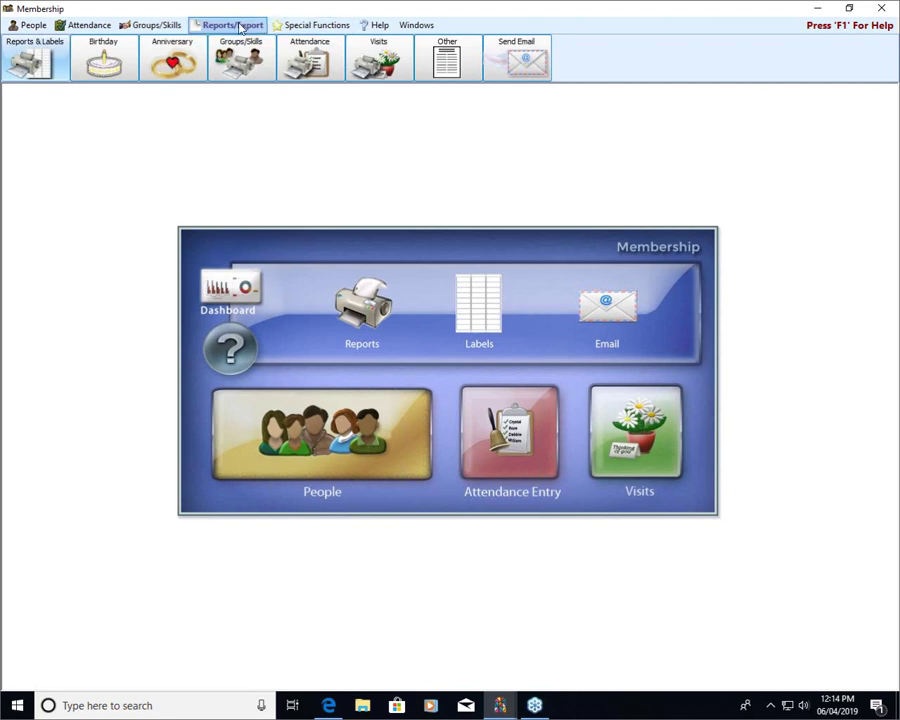
left_click(40, 63)
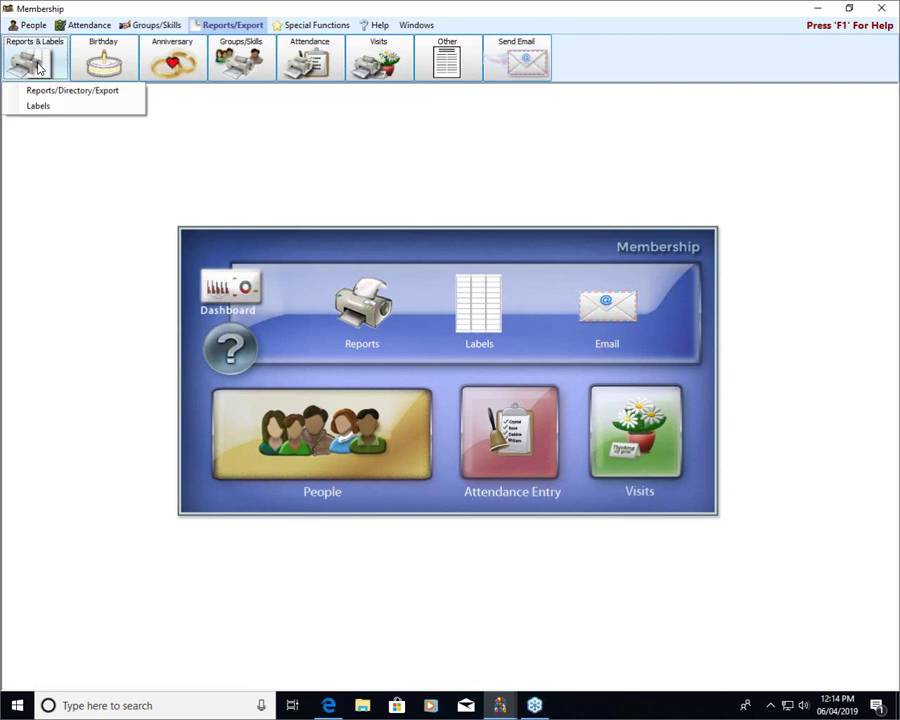
left_click(35, 90)
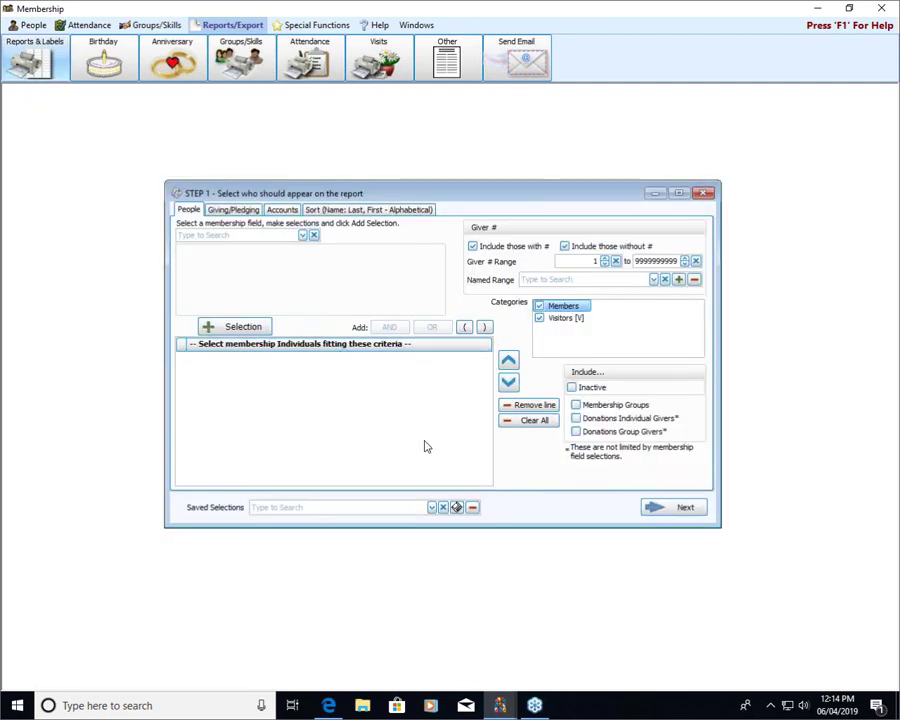
left_click(432, 507)
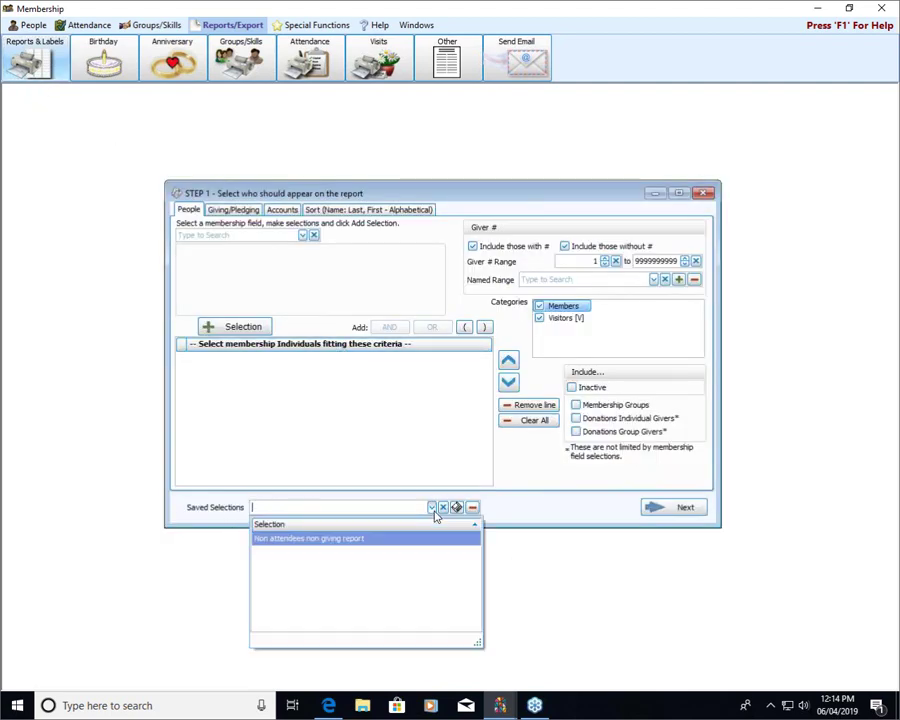
left_click(310, 540)
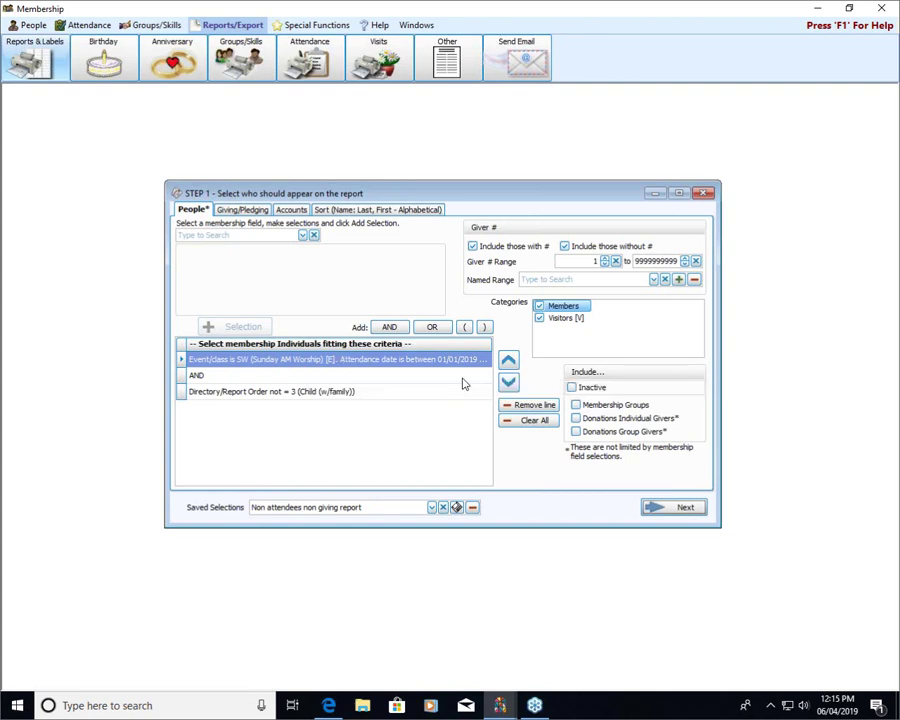
Remove the old Sunday AM Worship attendance criterion and start a new [Attendance] selection with SW - Sunday AM Worship checked.
left_click(528, 406)
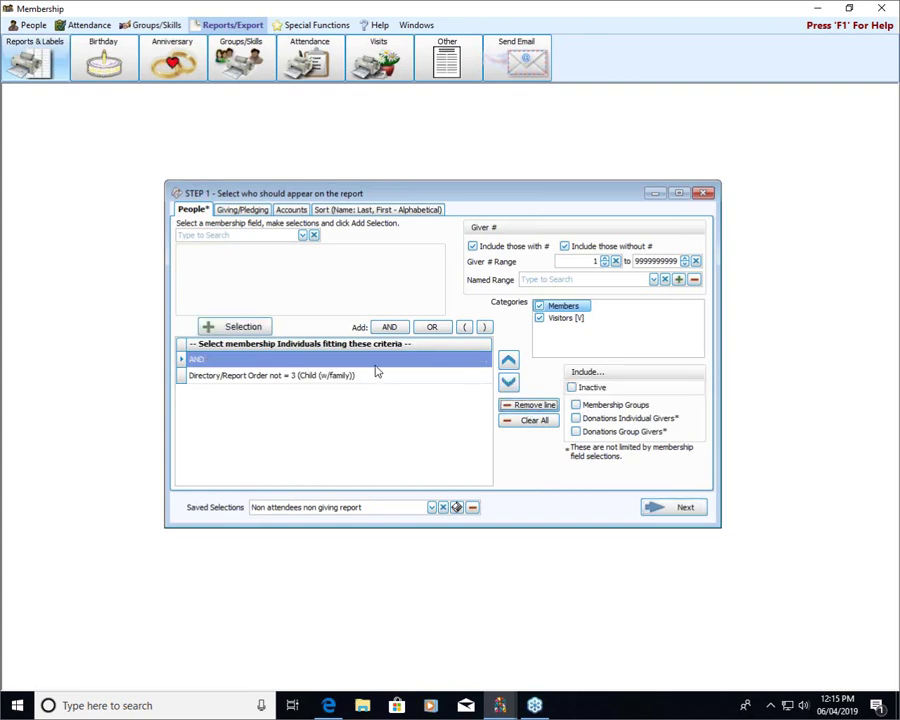
left_click(228, 236)
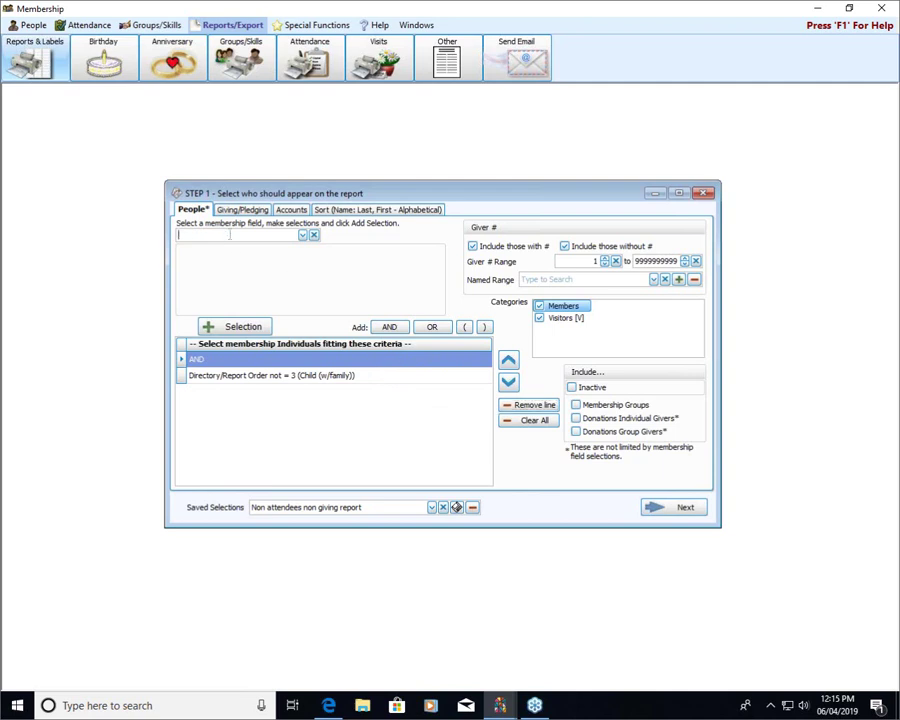
type("att")
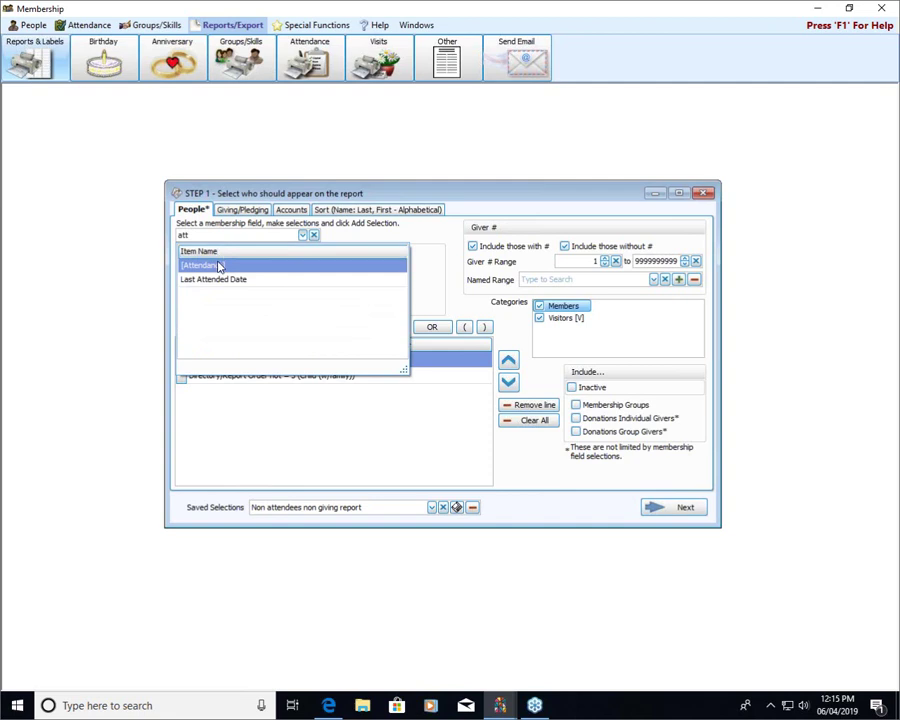
left_click(218, 265)
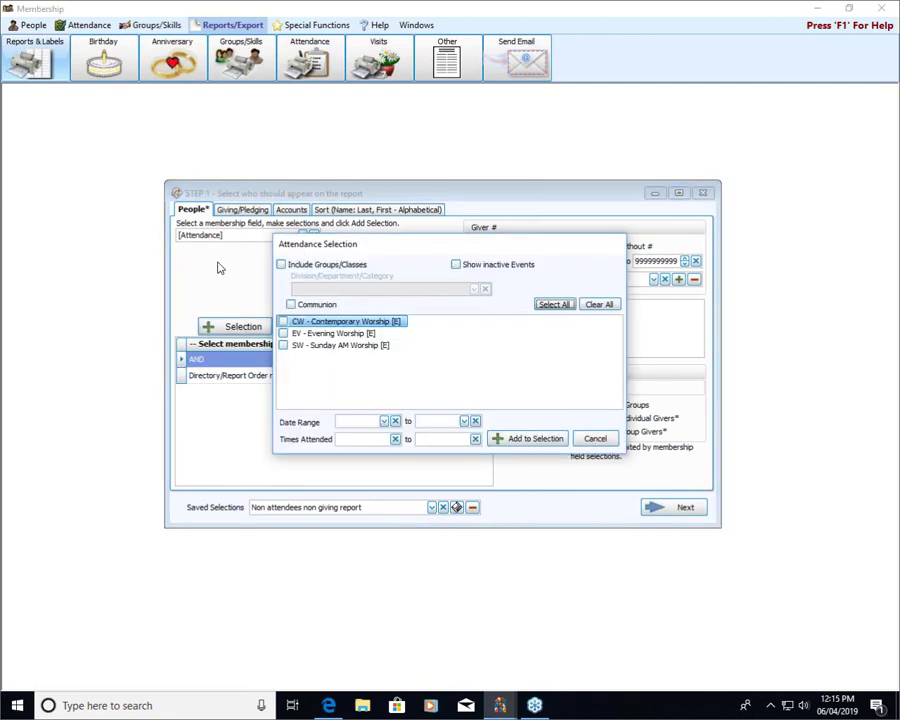
left_click(284, 346)
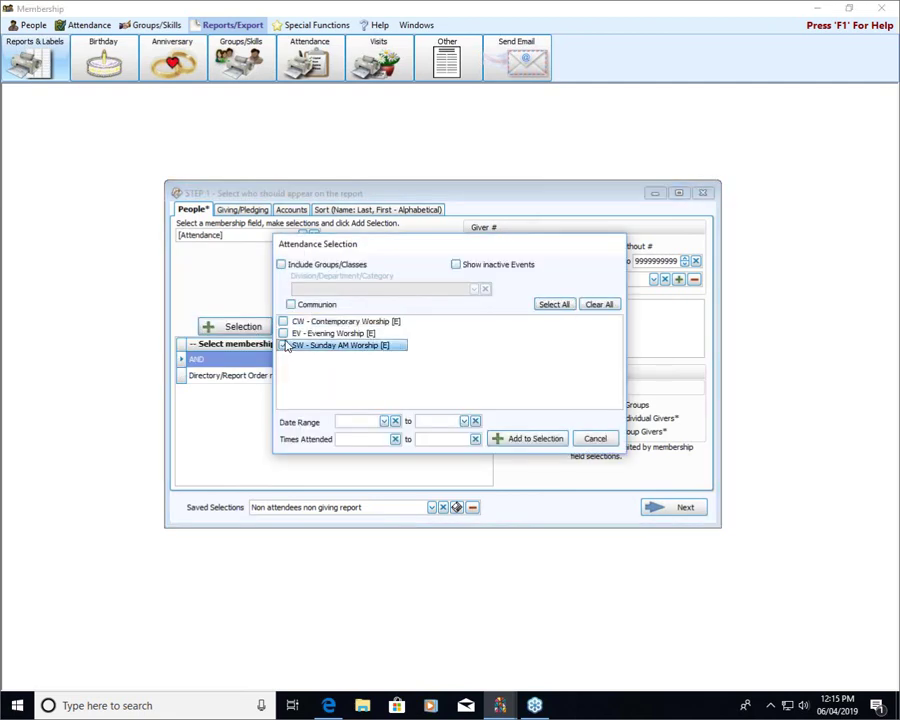
left_click(284, 345)
Set the attendance dates from 04/01/2019 to 06/30 and times attended from 0 to 0, and add the criterion to the selection.
type("01/")
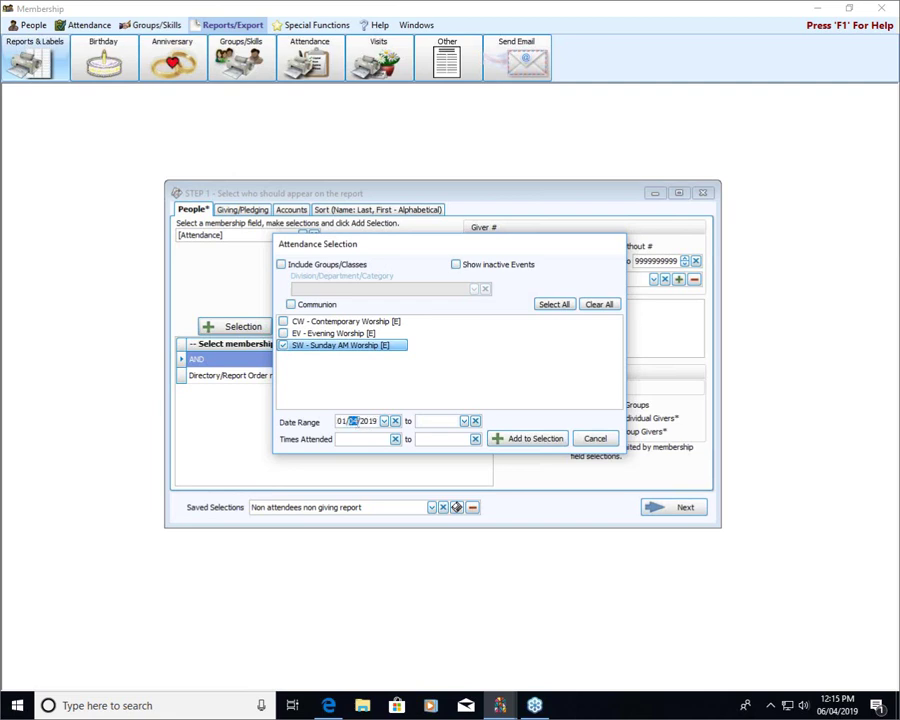
type("01")
key("Tab")
type("0630")
left_click(363, 441)
type("0")
key("Tab")
type("0")
left_click(341, 421)
type("03")
left_click(341, 421)
type("04")
left_click(540, 439)
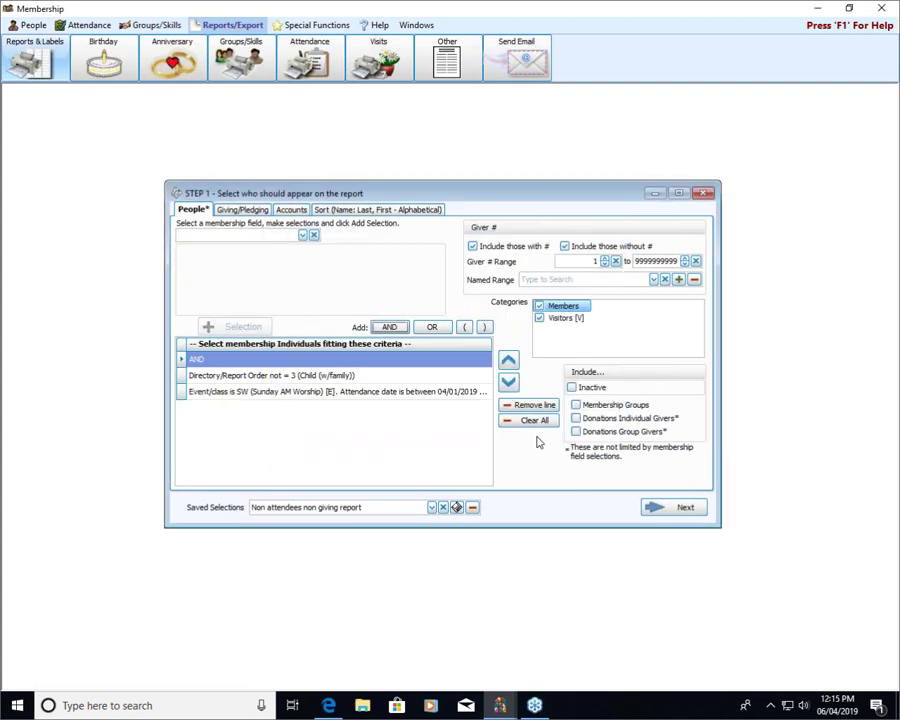
Move the new Sunday AM Worship attendance criterion above the AND line to the start of the criteria list.
left_click(309, 396)
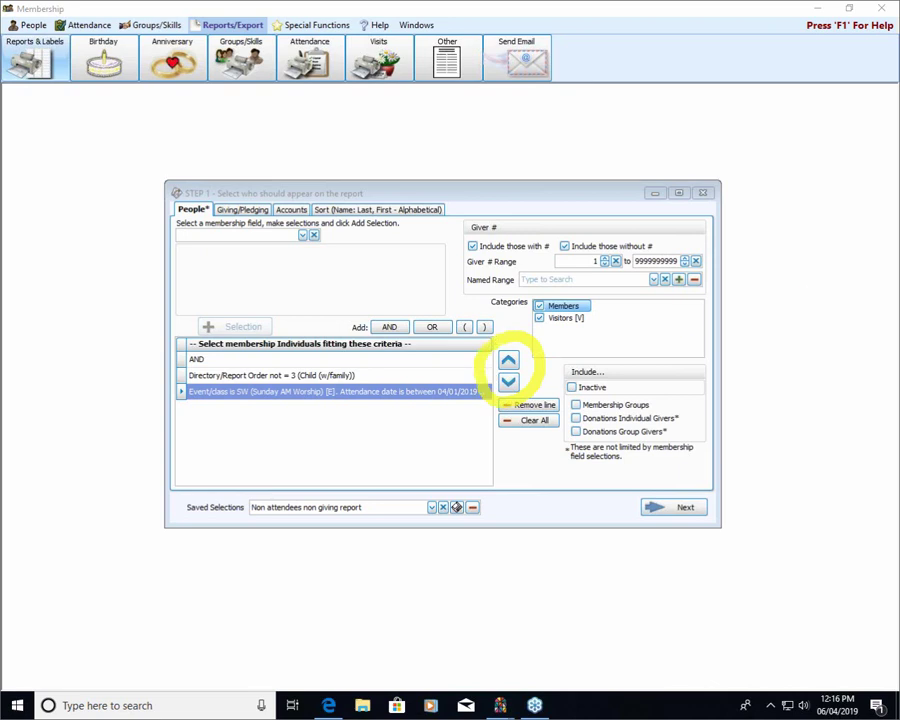
left_click(508, 361)
left_click(508, 361)
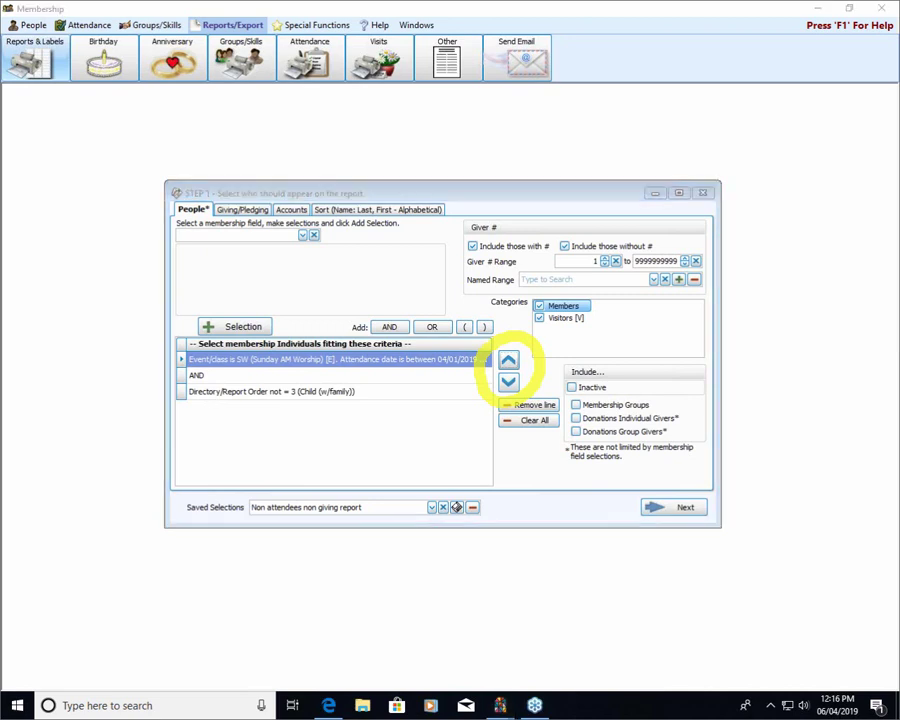
Include only those who did not give, with the donations date range set from 04/01/2019 to 06/30.
left_click(257, 211)
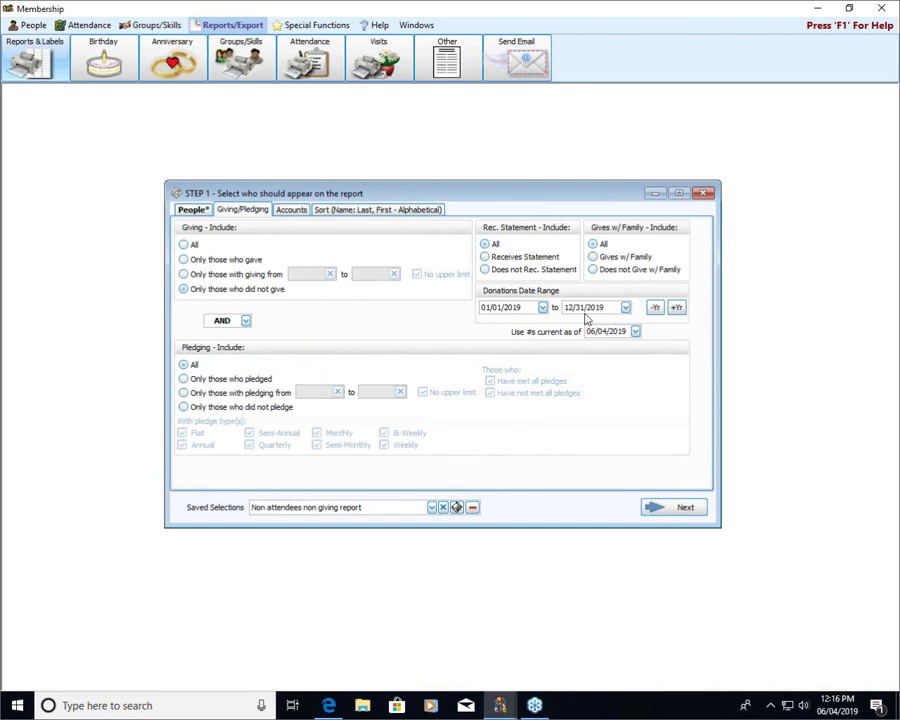
left_click(183, 289)
left_click(485, 307)
type("10")
type("04")
key("Tab")
type("0630")
Check the people criteria and selected accounts, and proceed to the report layout, saving the changes to "Non attendees non giving report".
left_click(203, 210)
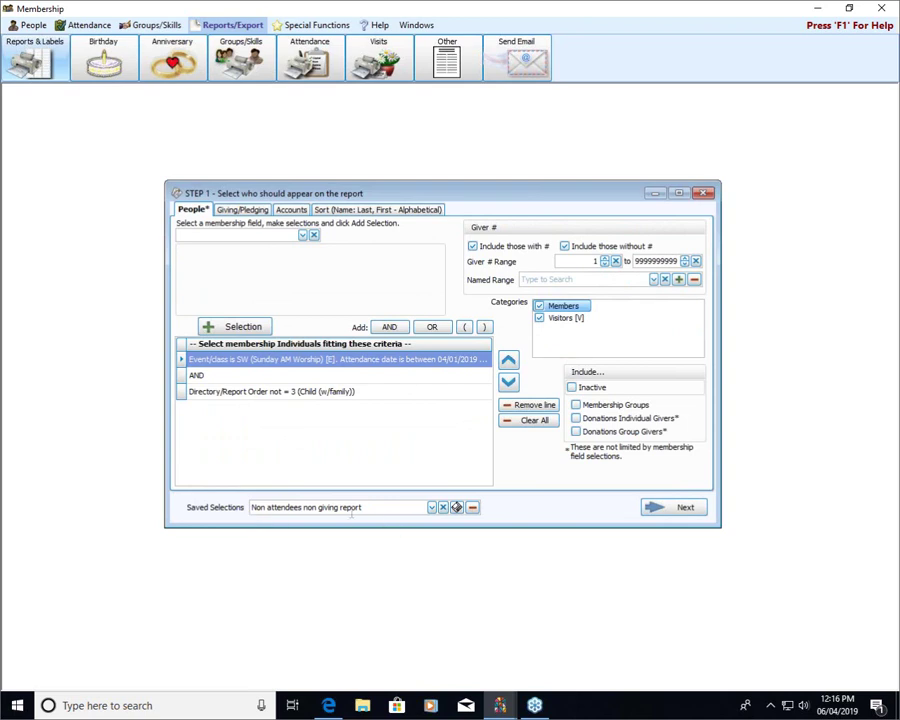
left_click(291, 210)
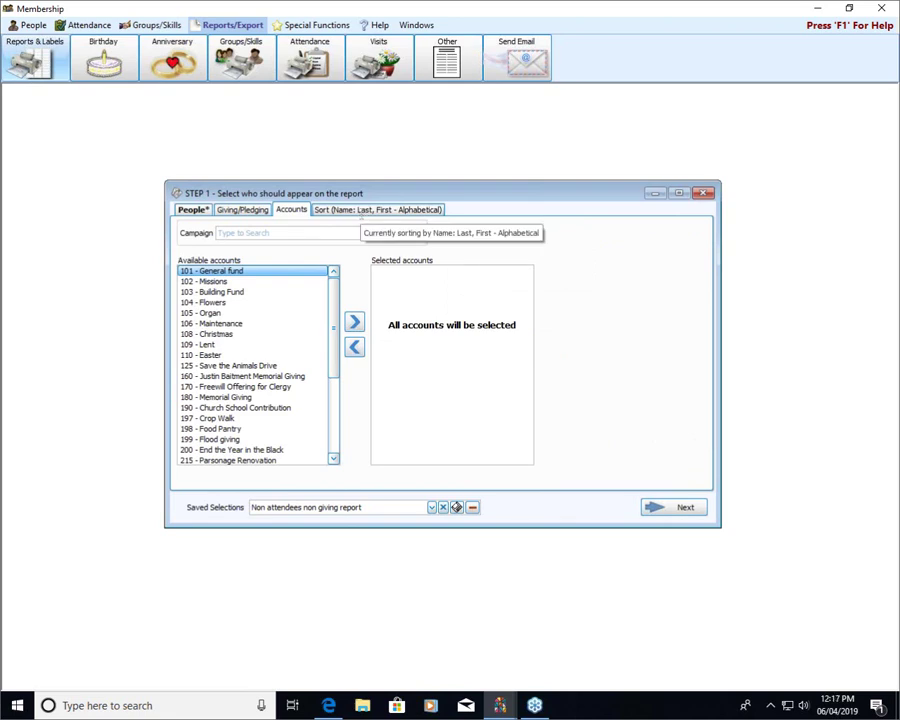
left_click(663, 508)
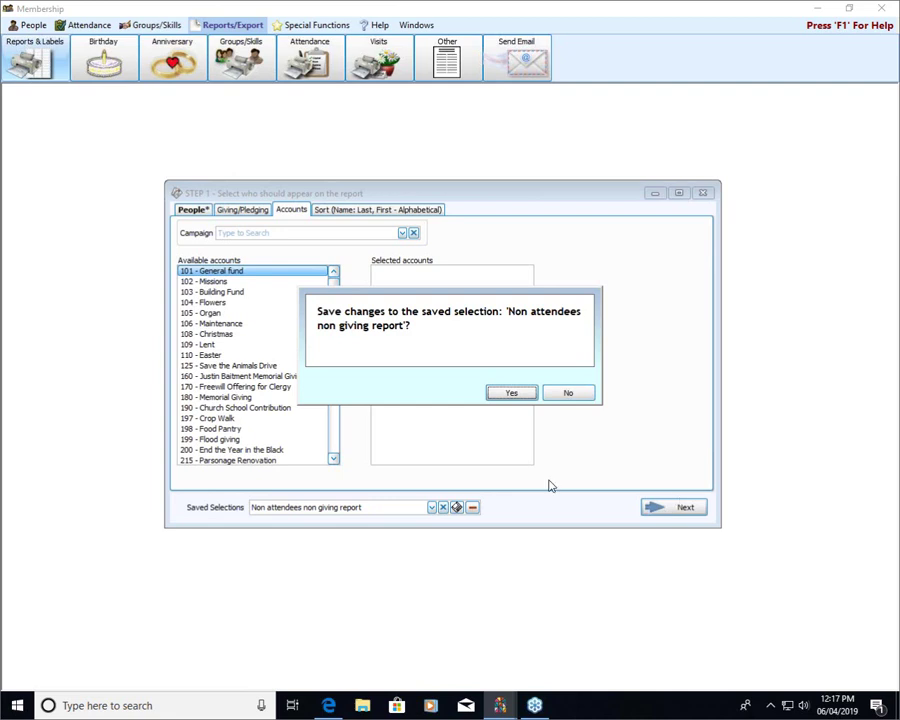
left_click(510, 395)
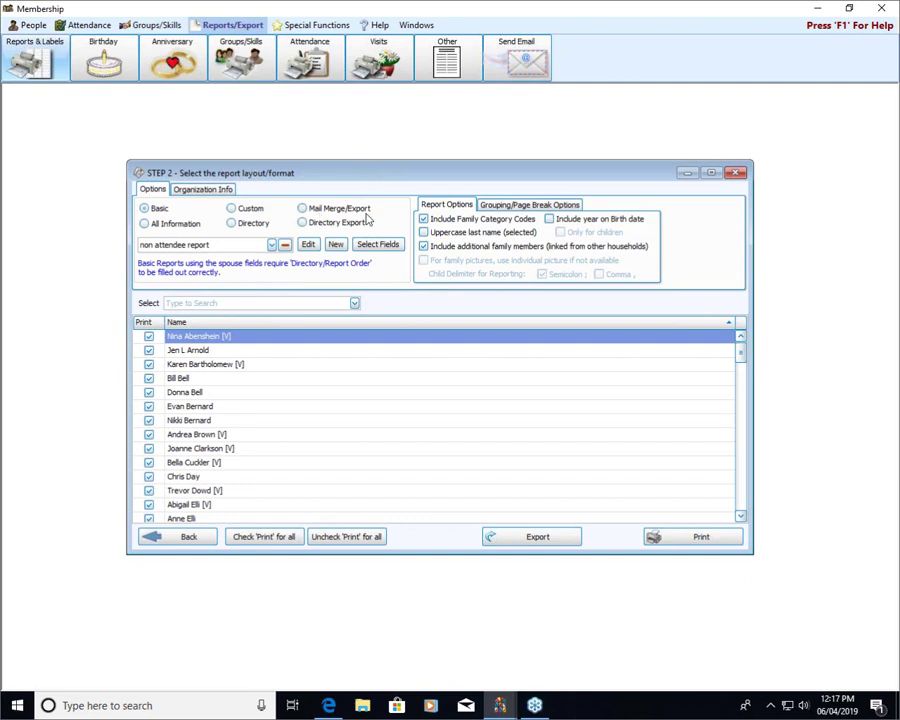
Add the Email Address column from the Phone/Email Fields to the "non attendee report" layout and preview the report.
left_click(199, 247)
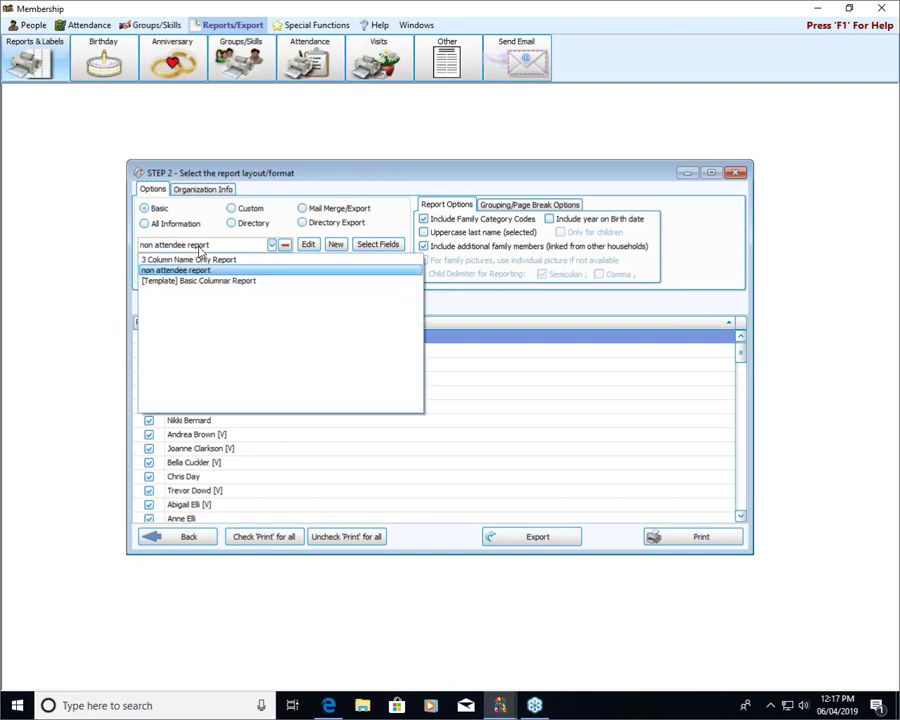
left_click(206, 268)
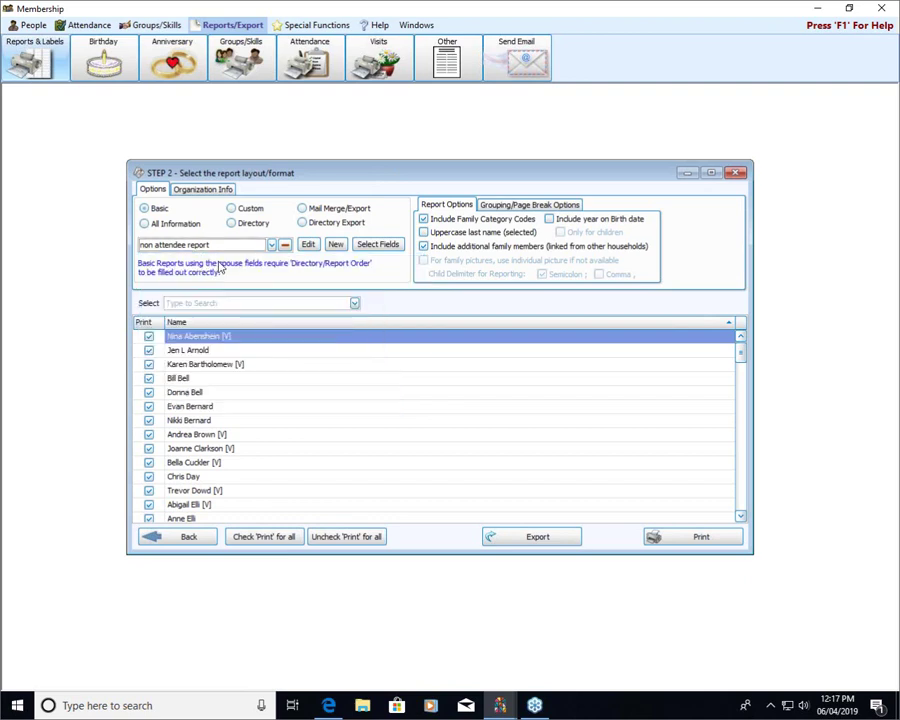
left_click(390, 247)
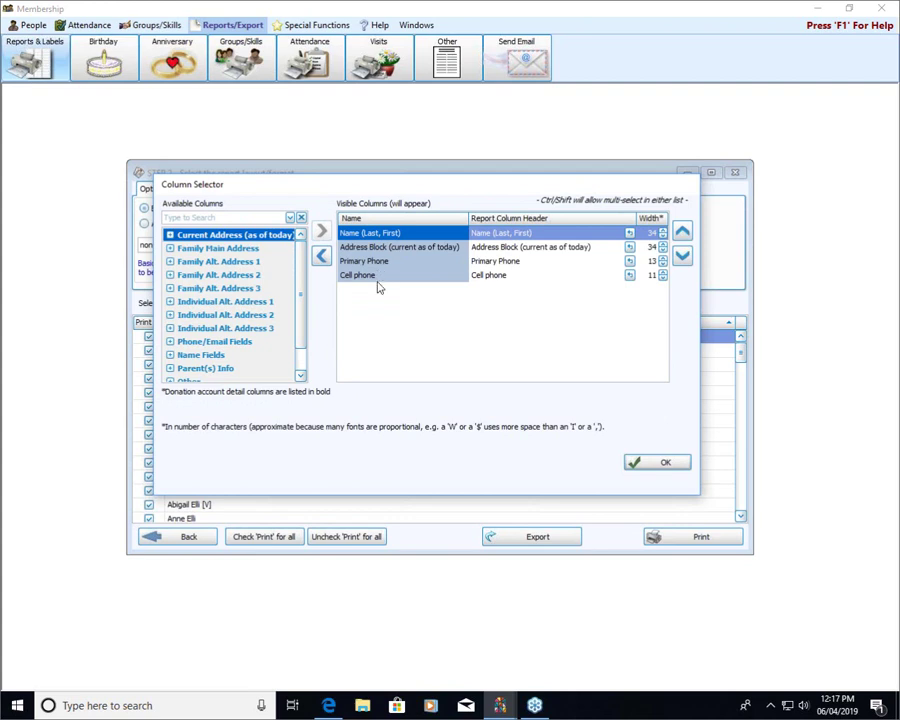
left_click(171, 342)
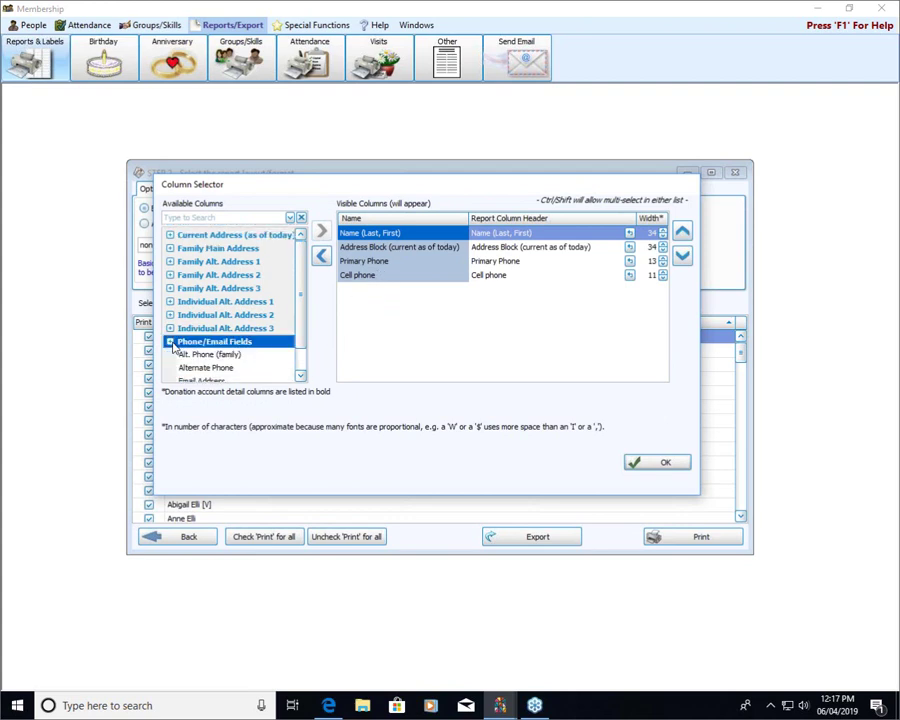
left_click(299, 376)
left_click(299, 376)
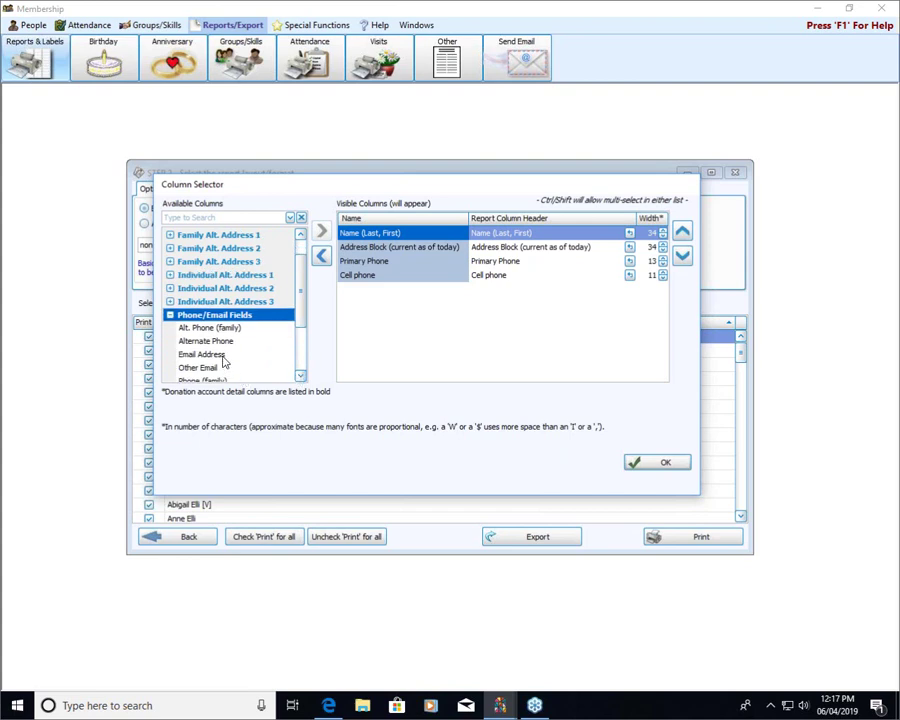
double_click(222, 356)
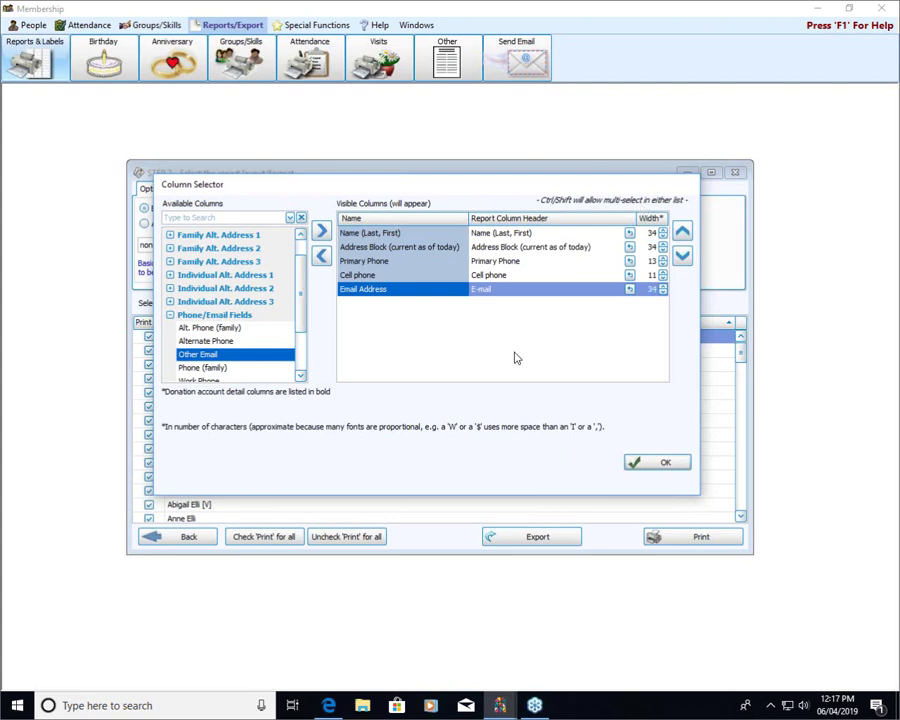
left_click(645, 463)
left_click(679, 539)
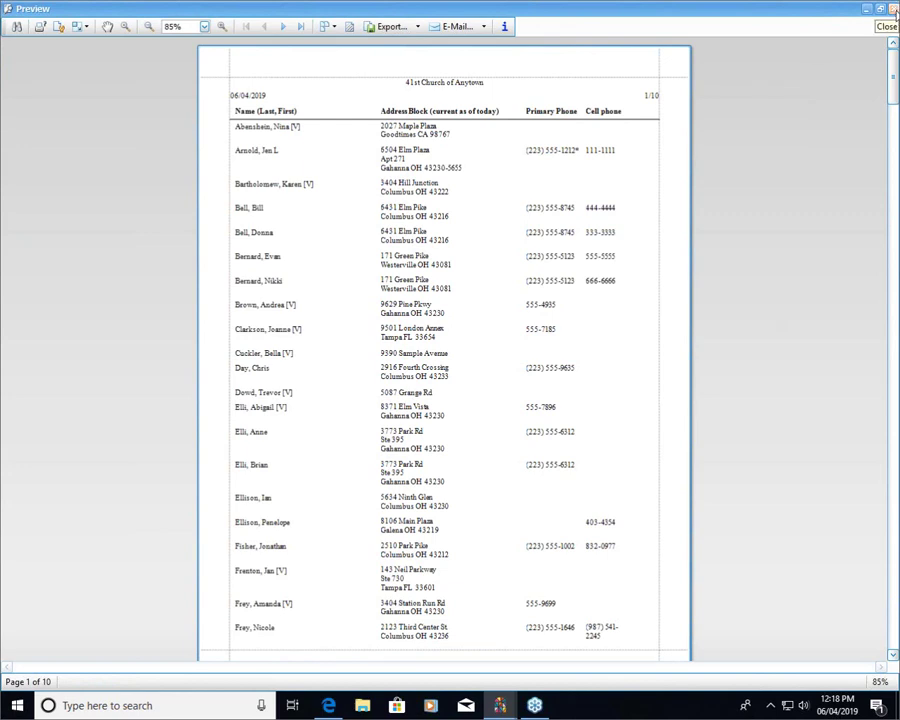
View the print settings without printing, and set the previewed report's page orientation to landscape.
left_click(40, 28)
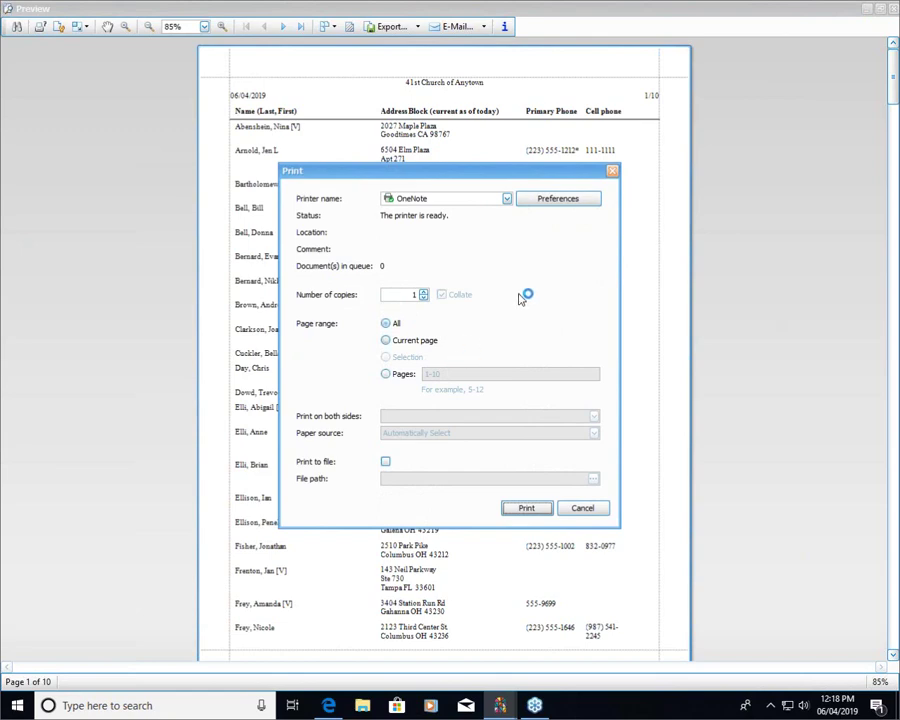
left_click(580, 508)
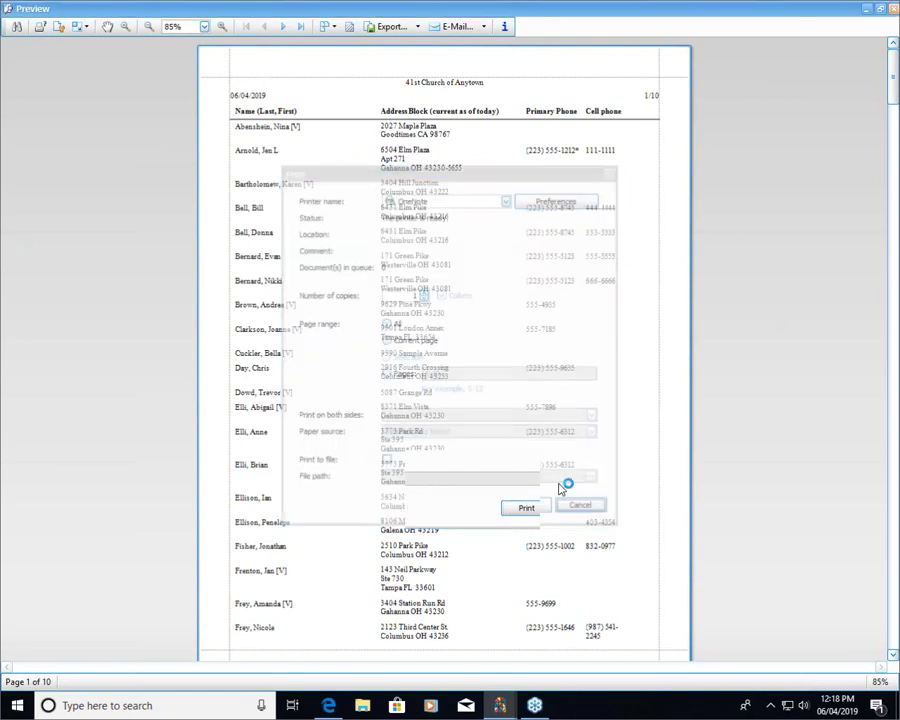
left_click(59, 28)
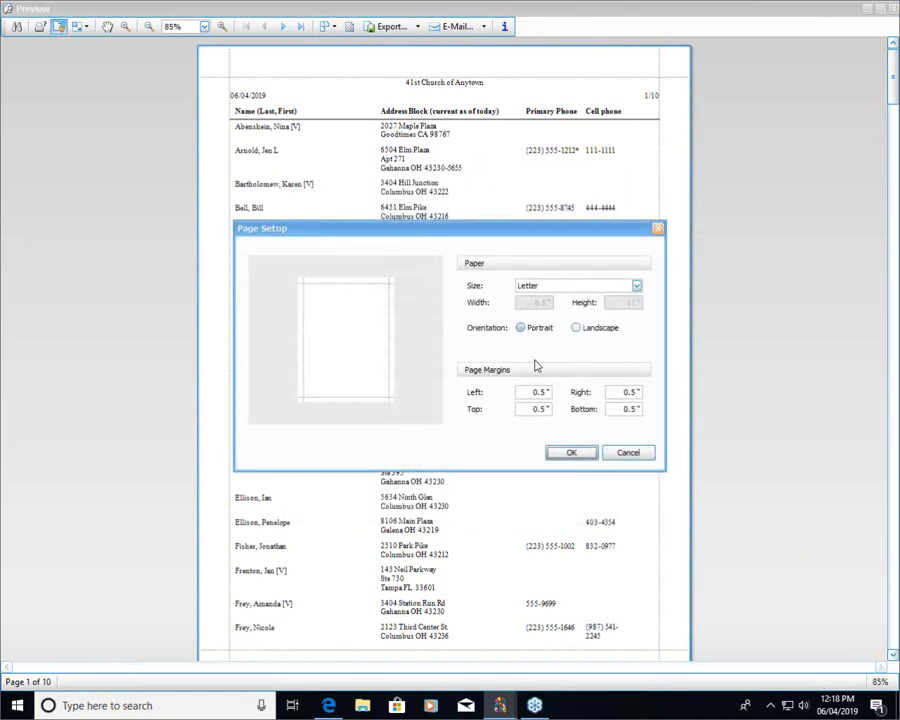
left_click(576, 329)
left_click(575, 452)
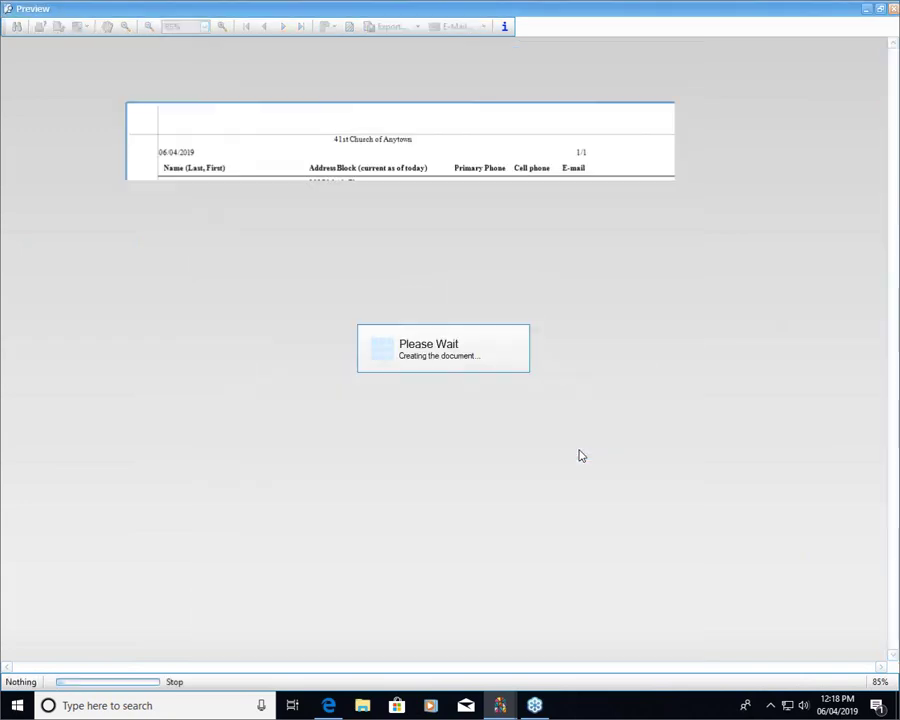